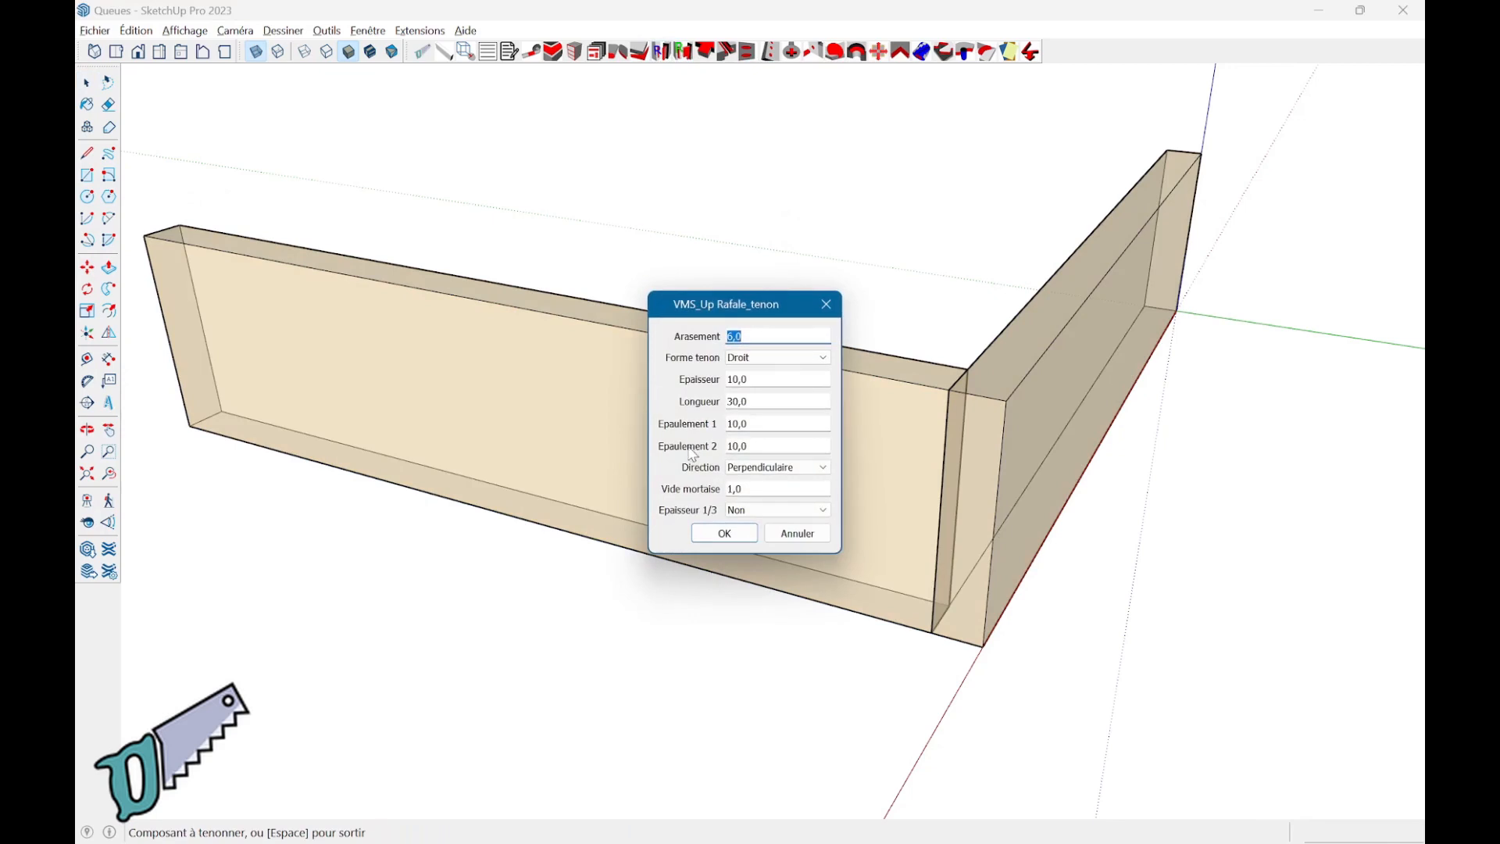
# Step: Preview a straight perpendicular tenon, 10 thick and 30 long with 10 shoulders, at the corner of the two boards
pyautogui.click(724, 532)
pyautogui.moveTo(880, 515); pyautogui.dragTo(1081, 435, button='middle')
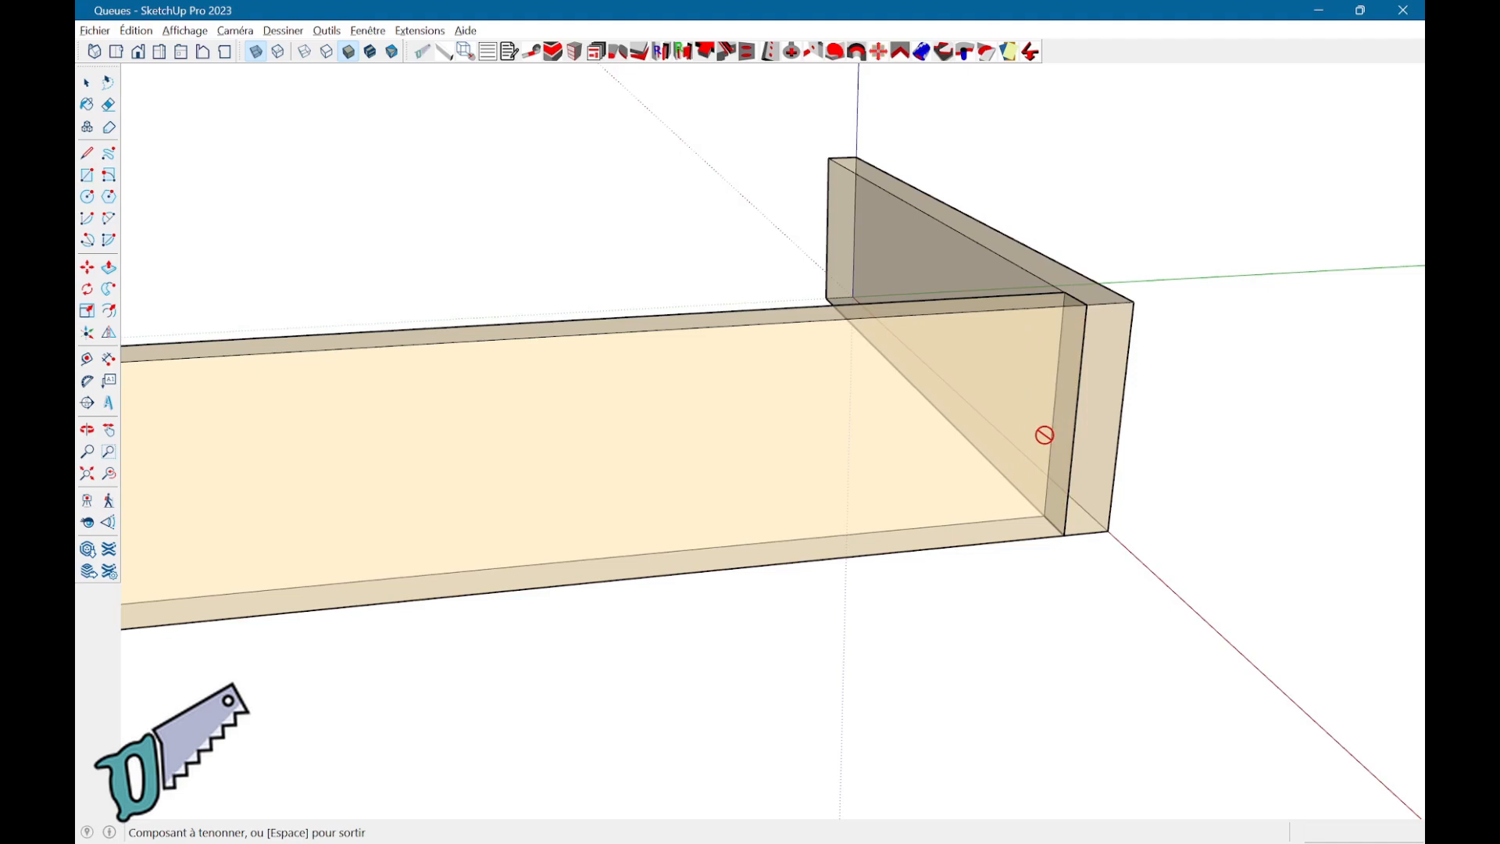
pyautogui.press('space')
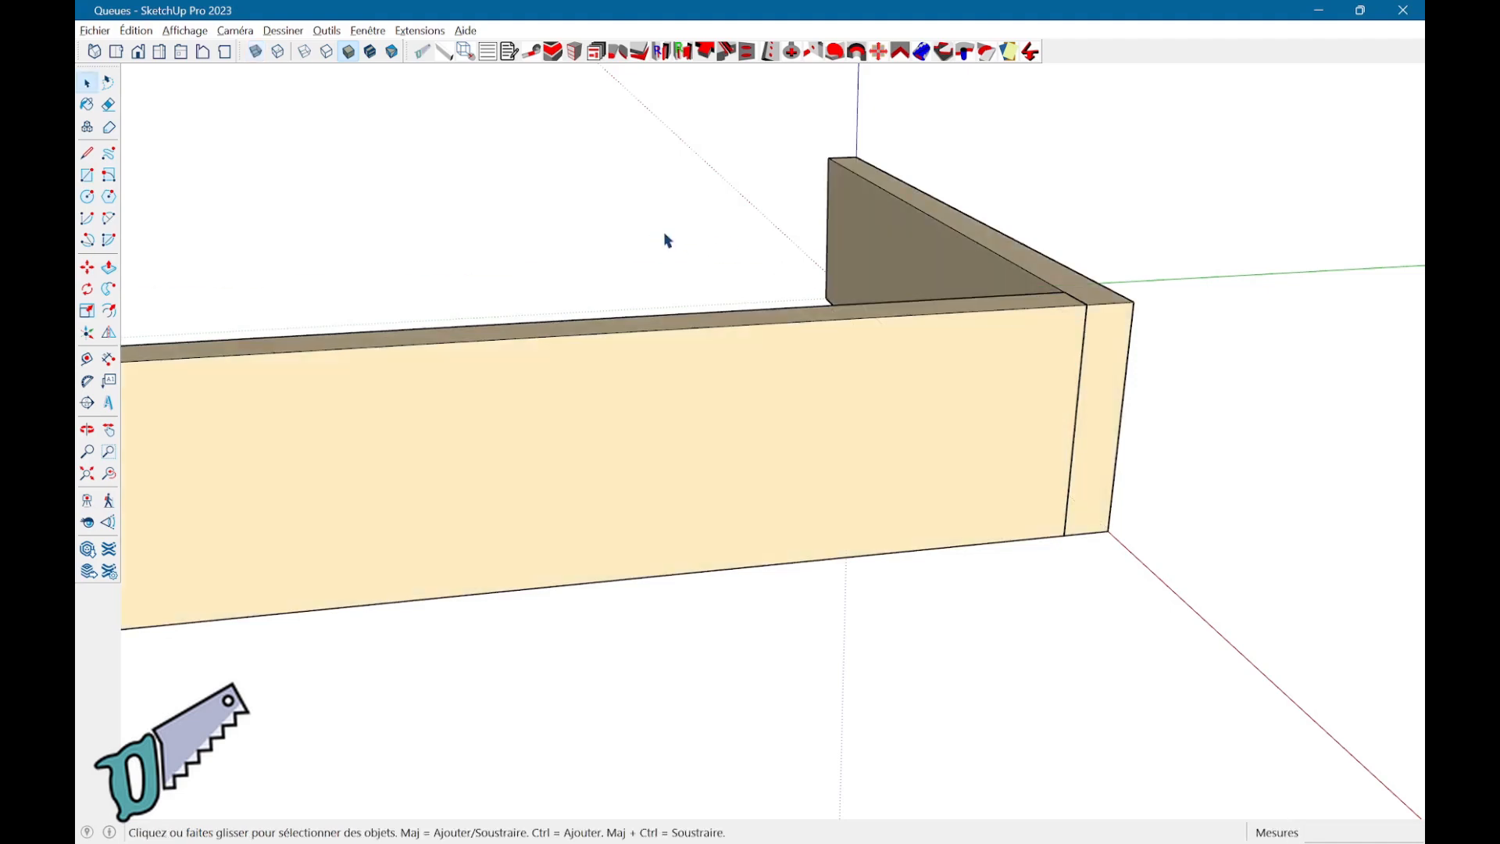
# Step: Preview the reference face and guide edges for a Rainure_languette joint on the long board with the Bouvetage tool
pyautogui.click(726, 53)
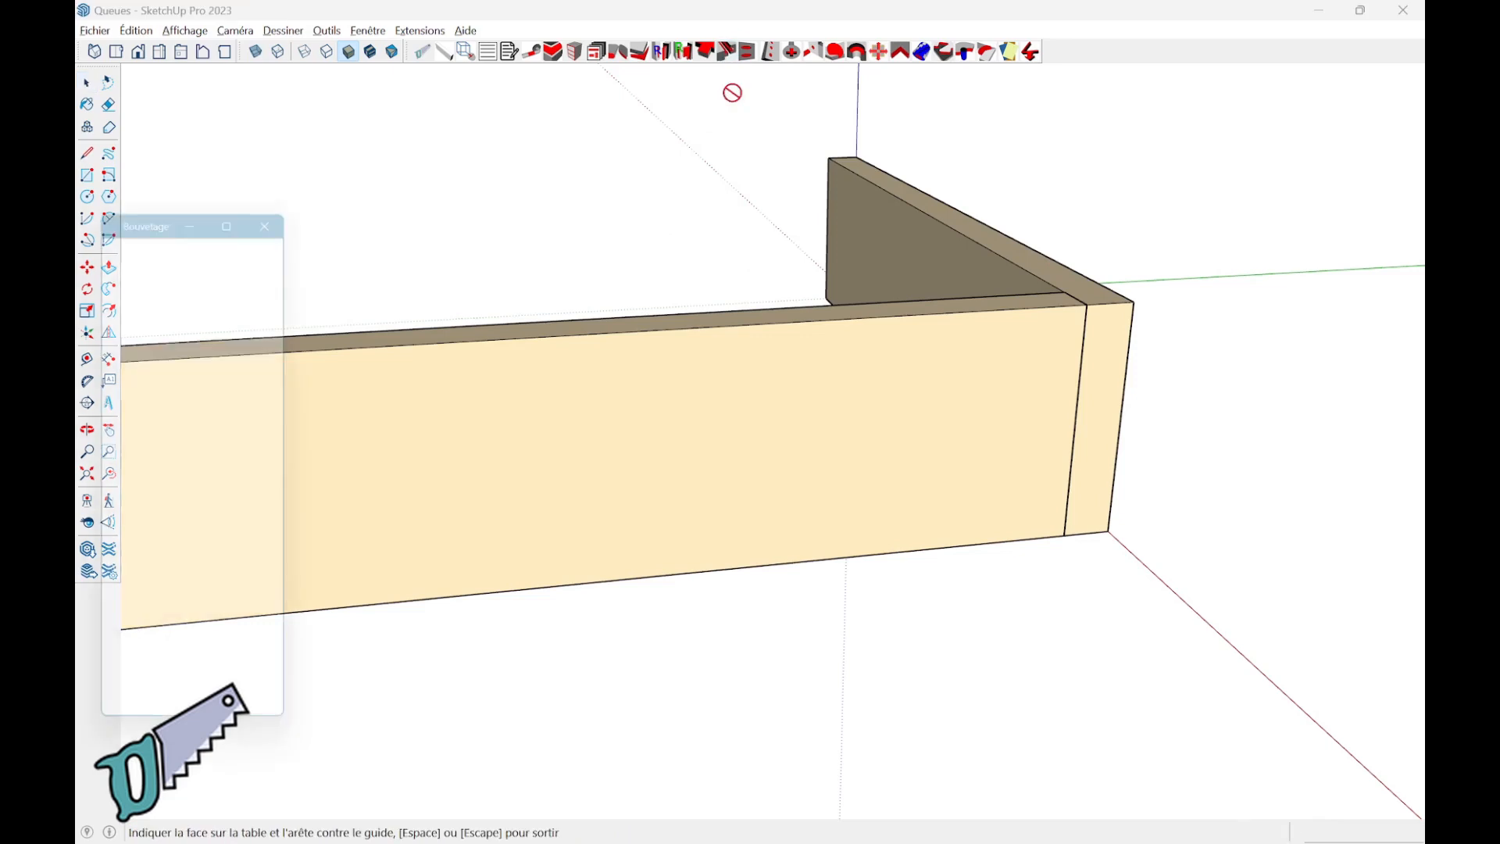
pyautogui.moveTo(986, 444); pyautogui.dragTo(717, 490, button='middle')
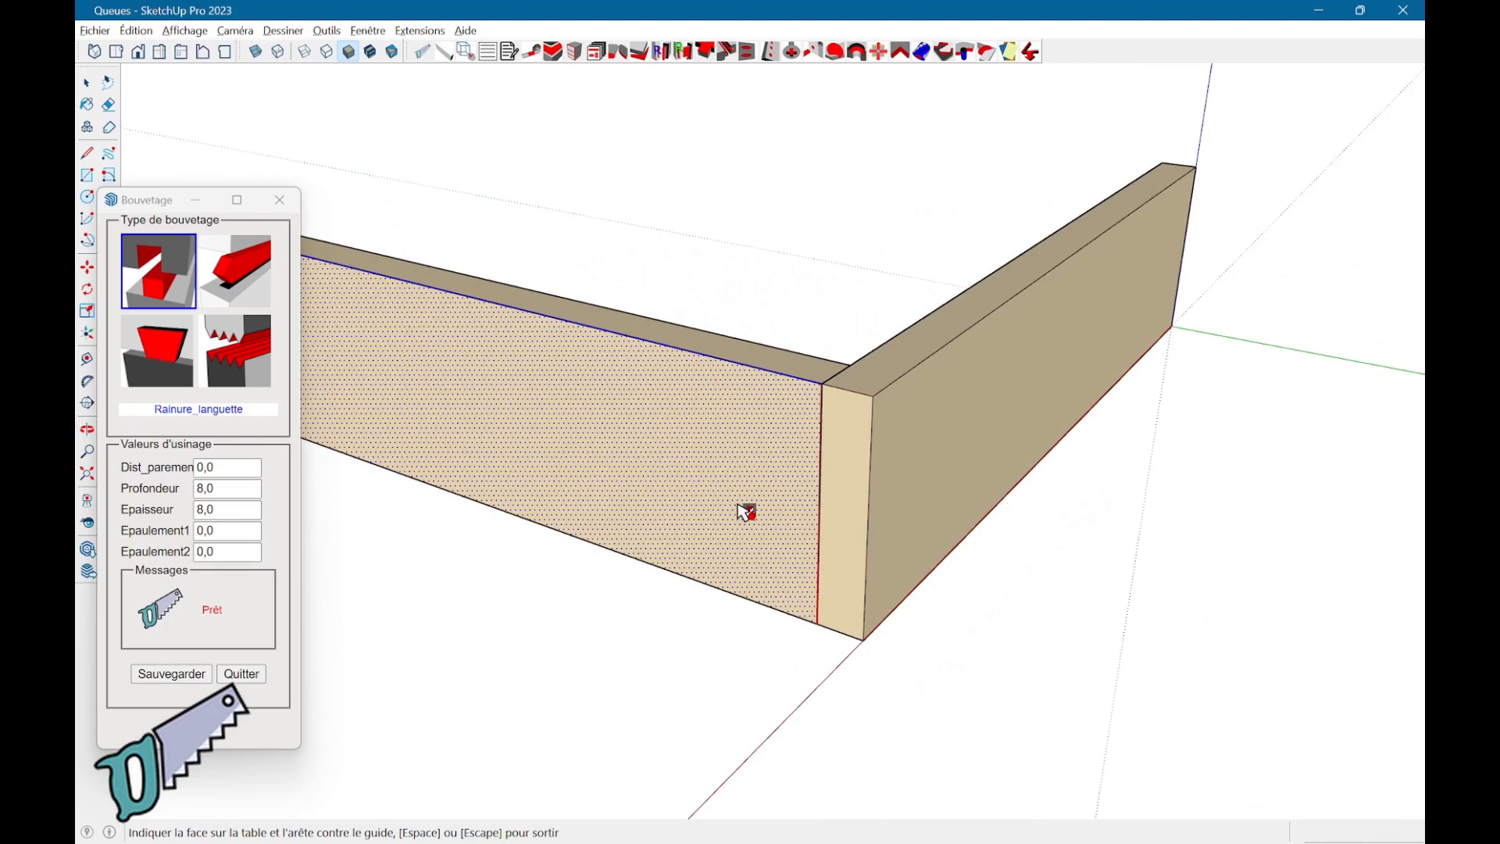
pyautogui.moveTo(746, 512); pyautogui.dragTo(569, 496, button='middle')
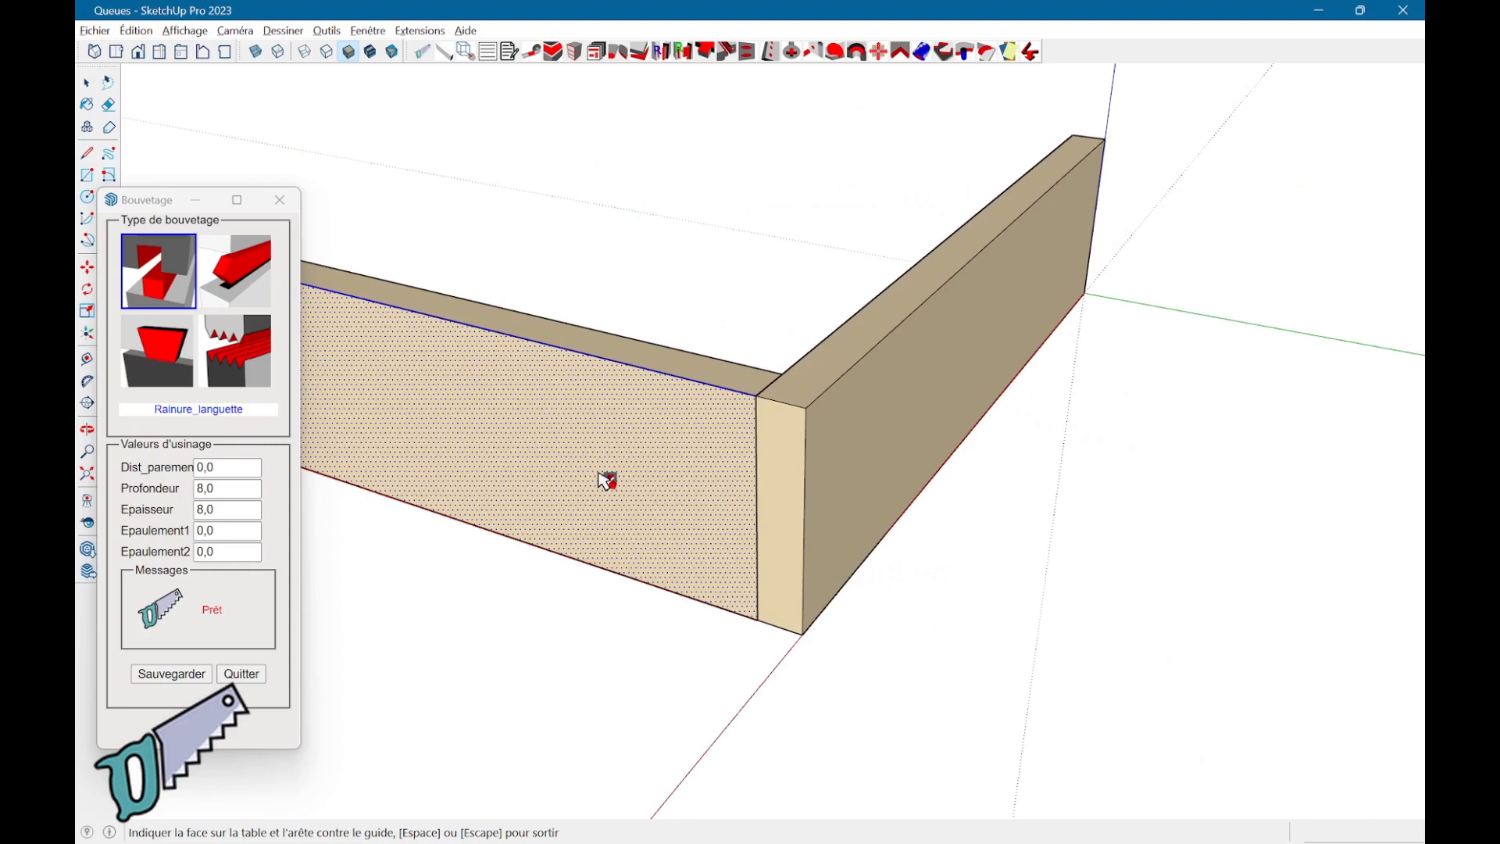
pyautogui.press('space')
pyautogui.click(728, 55)
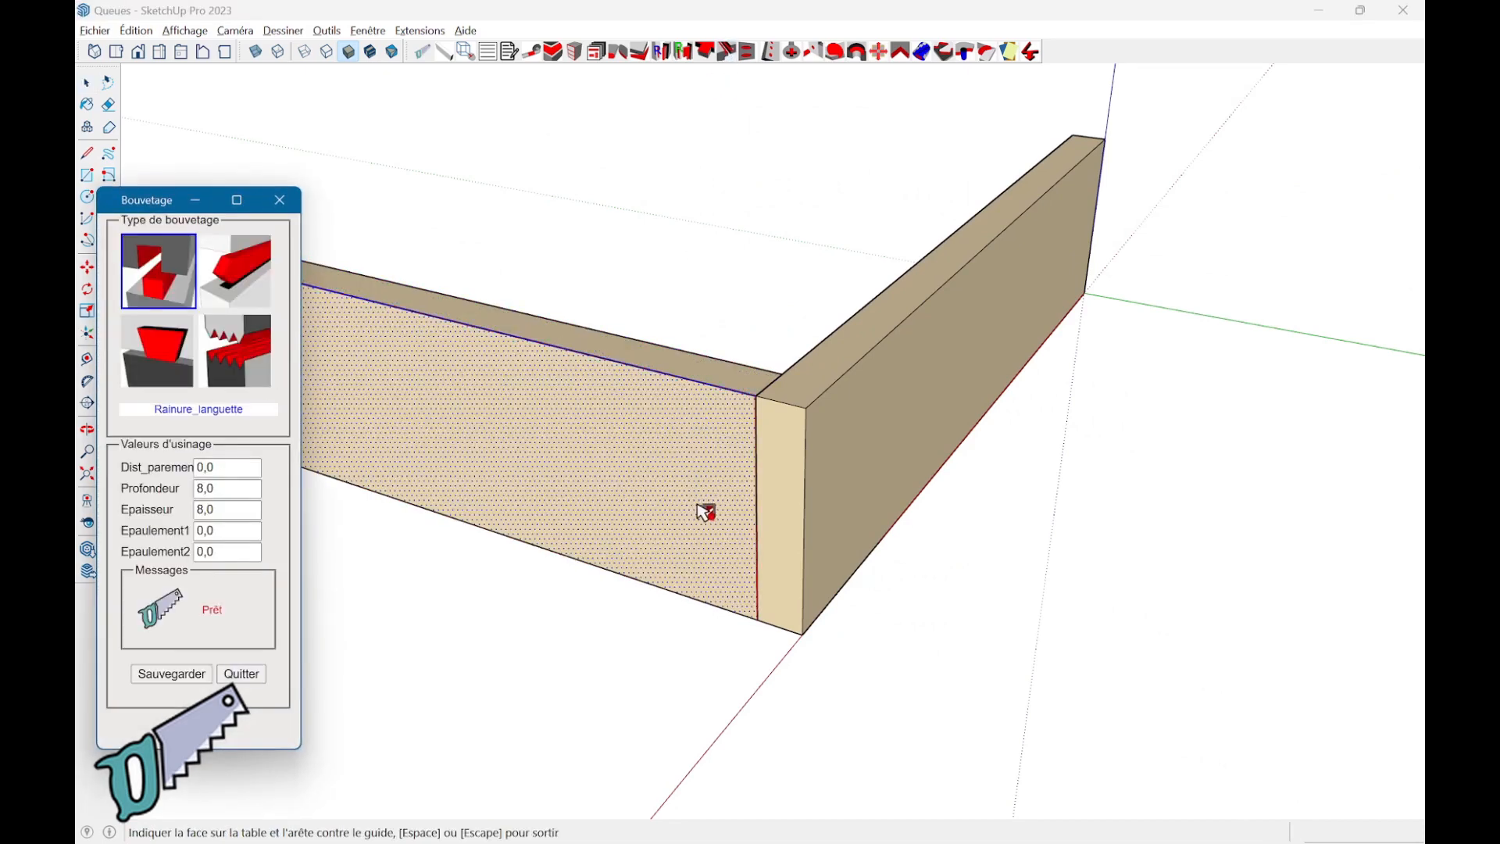
pyautogui.moveTo(707, 512)
pyautogui.mouseDown(button='middle')
pyautogui.moveTo(698, 497)
pyautogui.moveTo(765, 527)
pyautogui.mouseUp(button='middle')
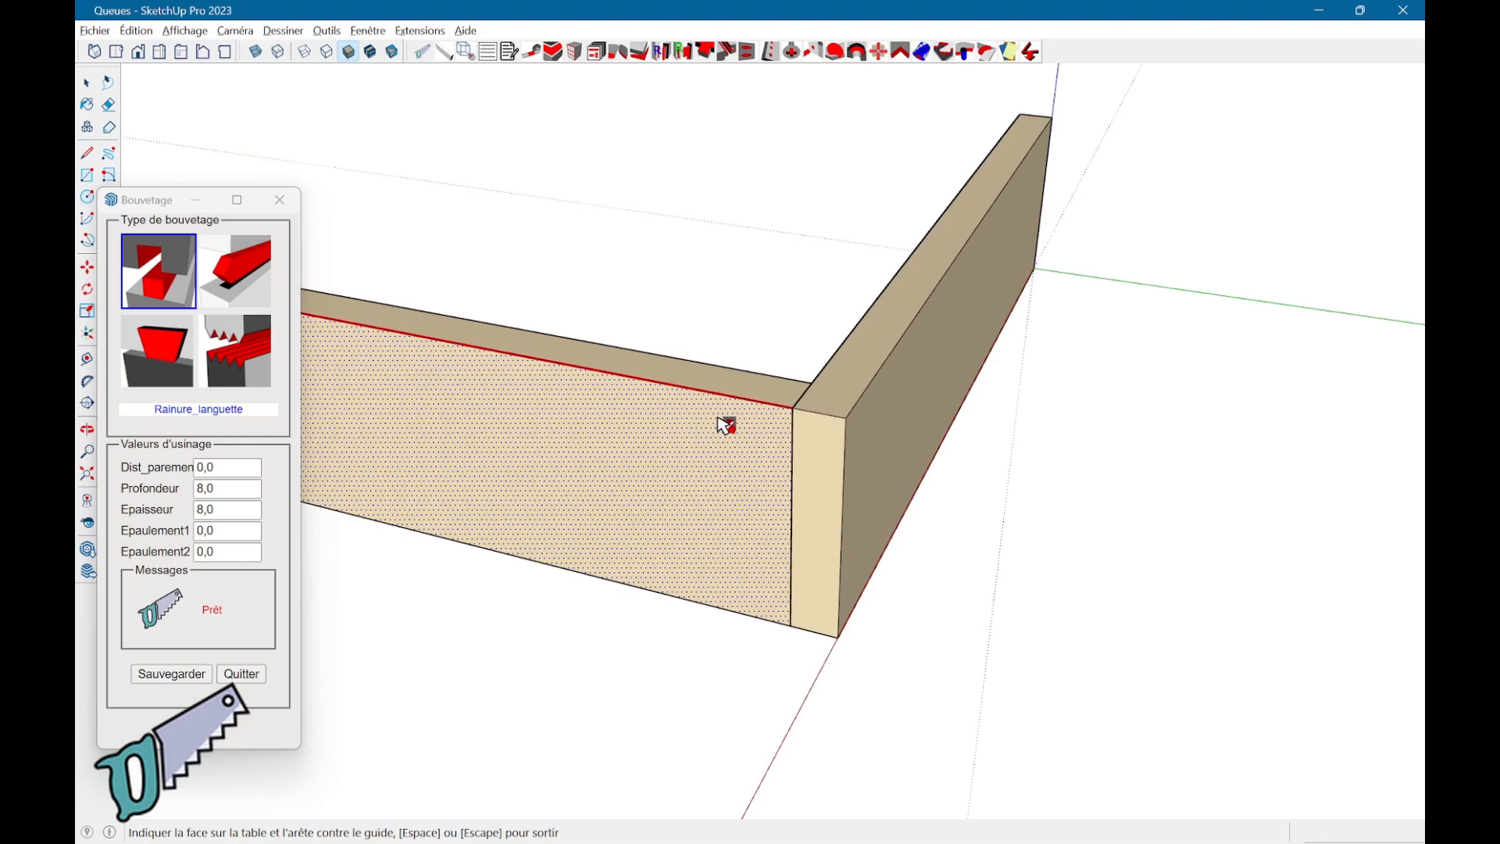
pyautogui.click(729, 442)
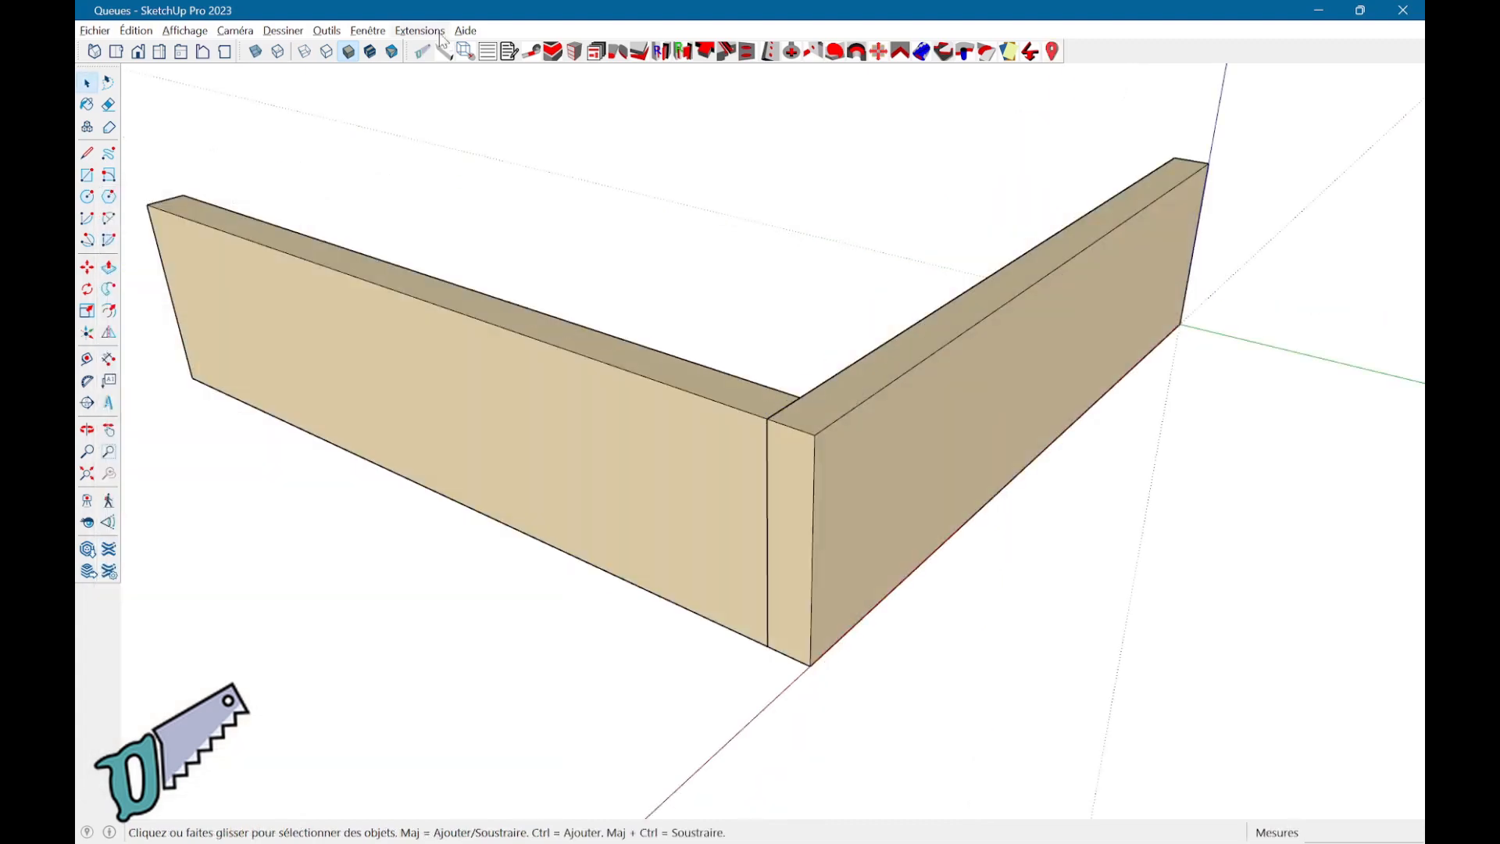
# Step: Look up the TRAVAIL_DU_BOIS extension in the extension manager and open its details
pyautogui.click(432, 31)
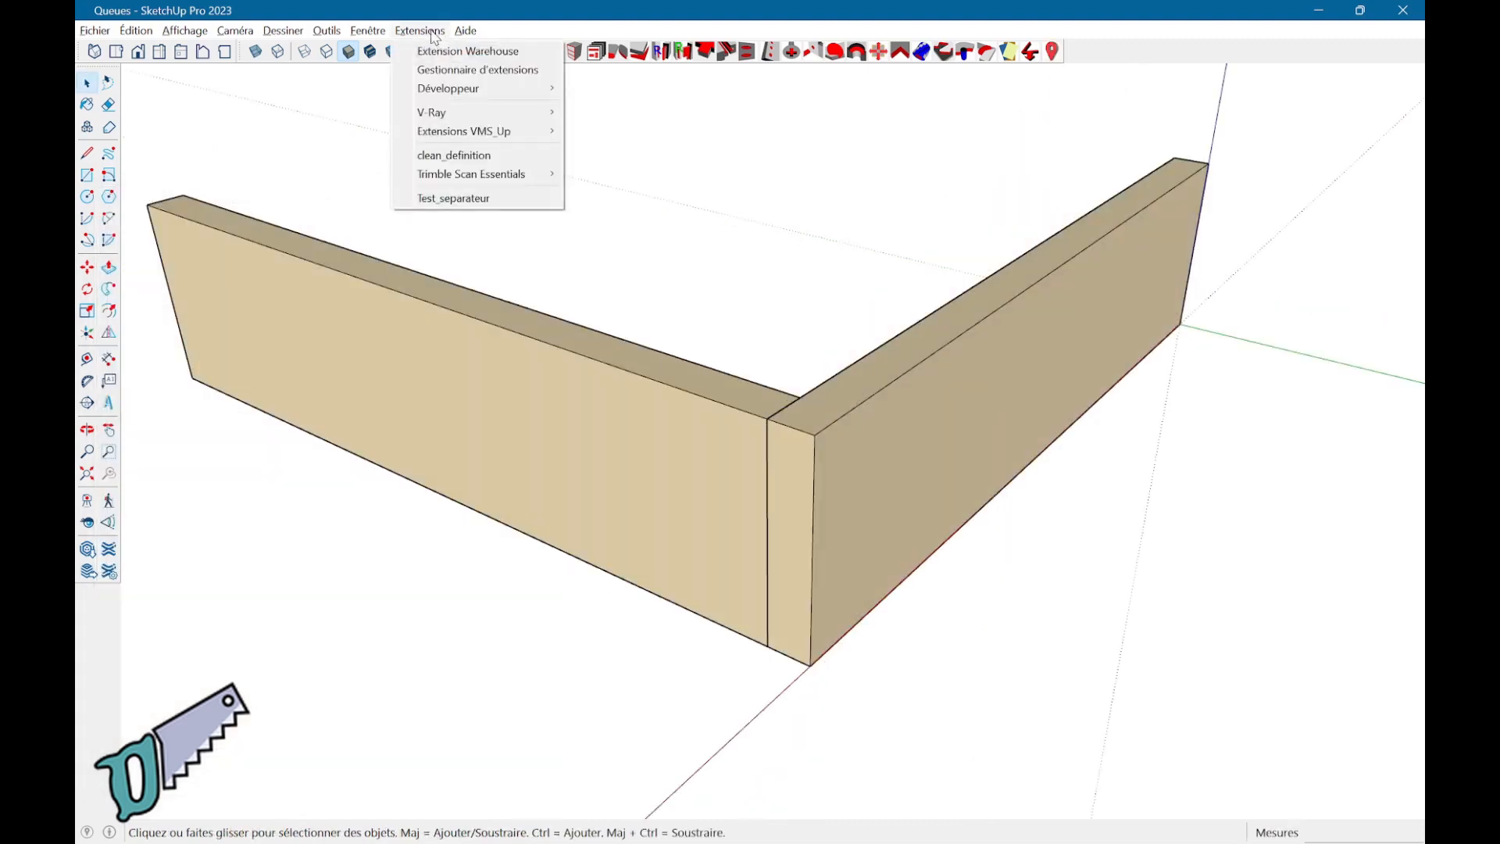
pyautogui.click(473, 72)
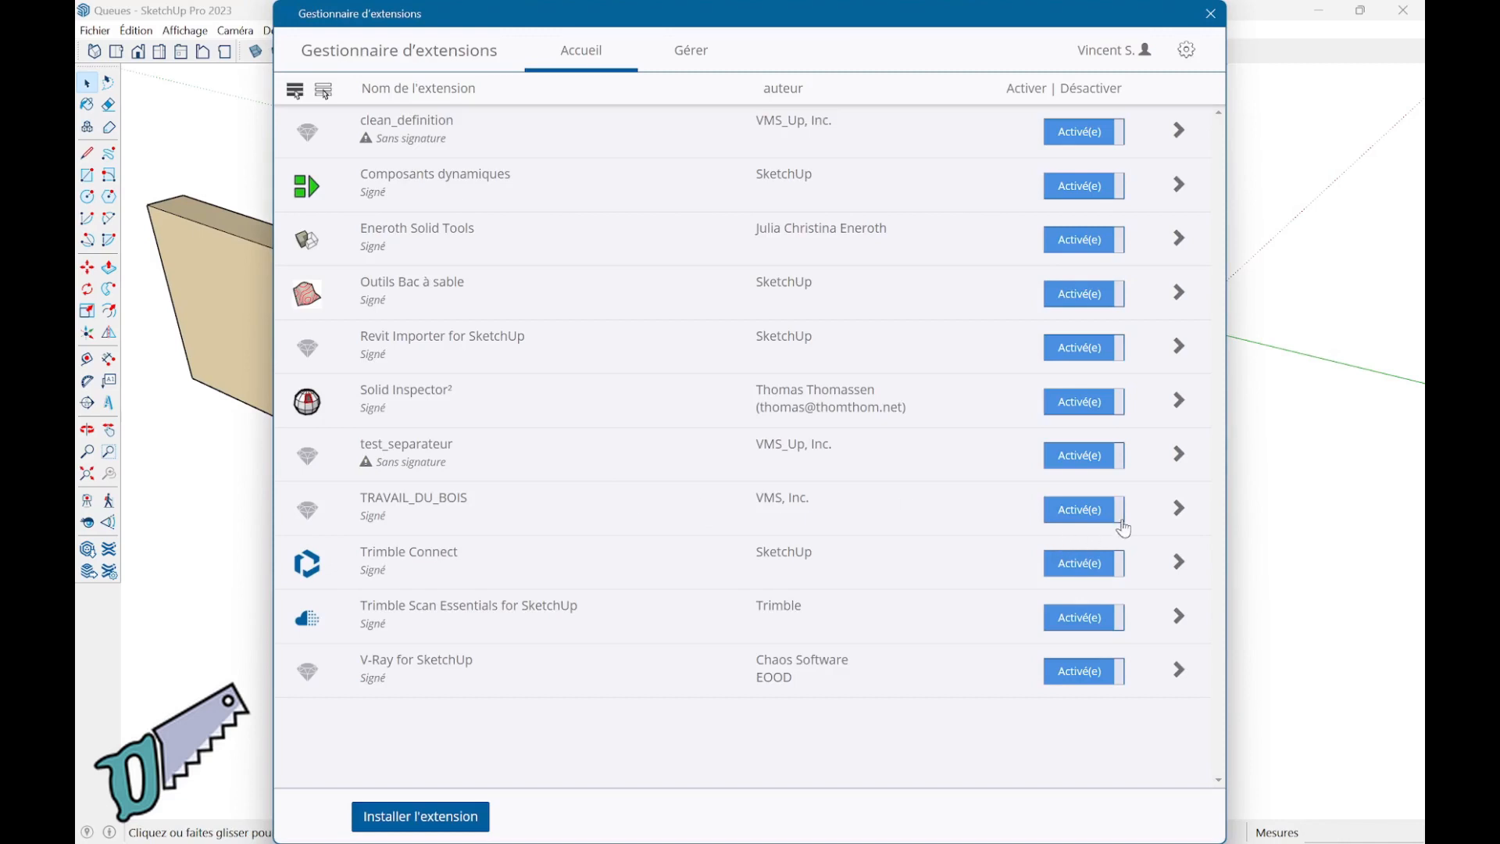
pyautogui.click(1178, 509)
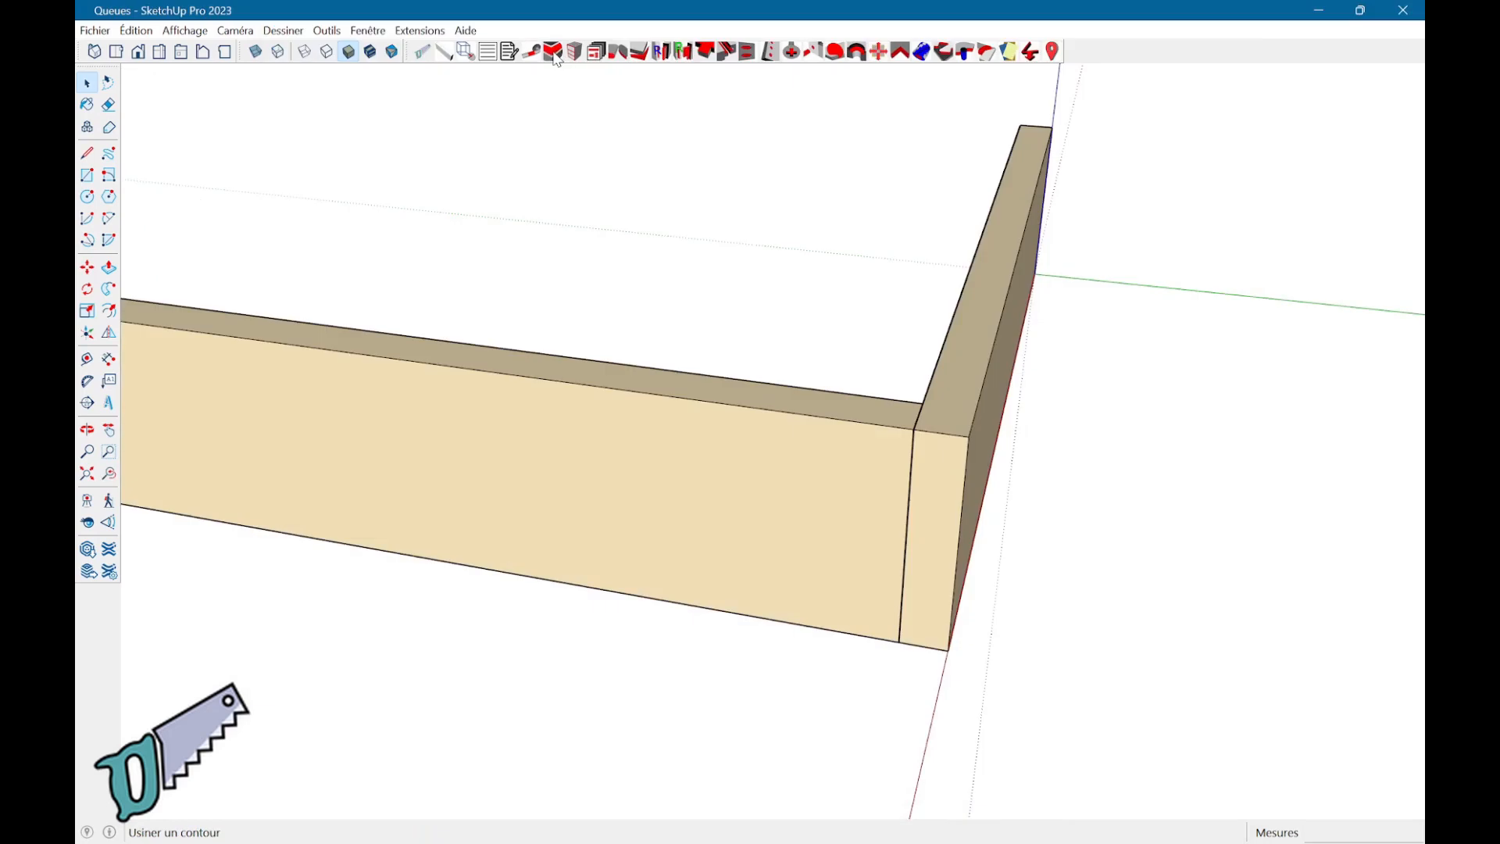
# Step: Turn on X-ray display and try the contour machining tool's 10 x 10 groove edge selection on the boards
pyautogui.click(554, 55)
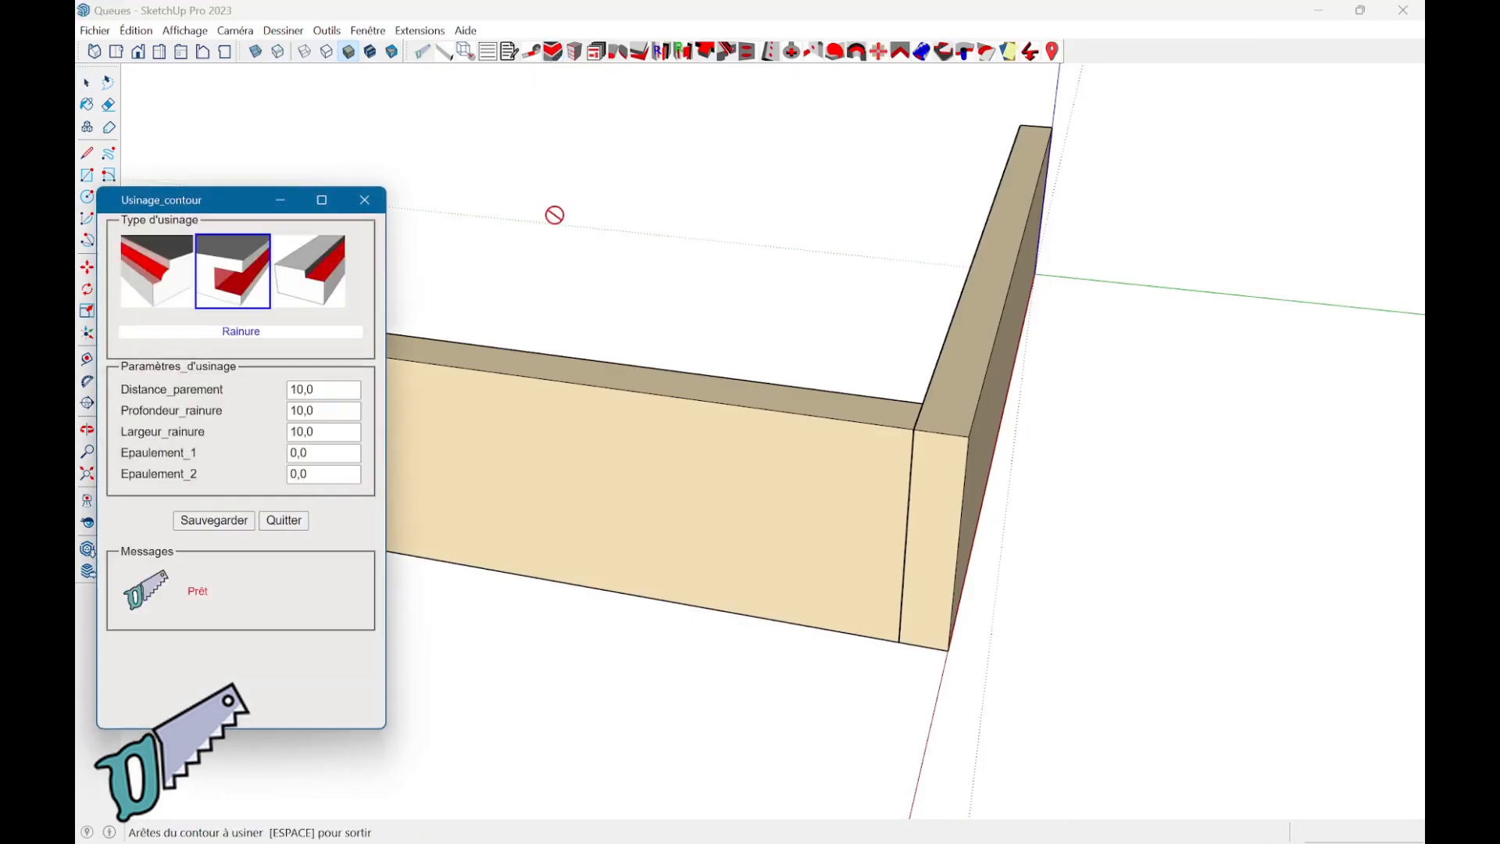
pyautogui.moveTo(740, 509); pyautogui.dragTo(786, 500, button='middle')
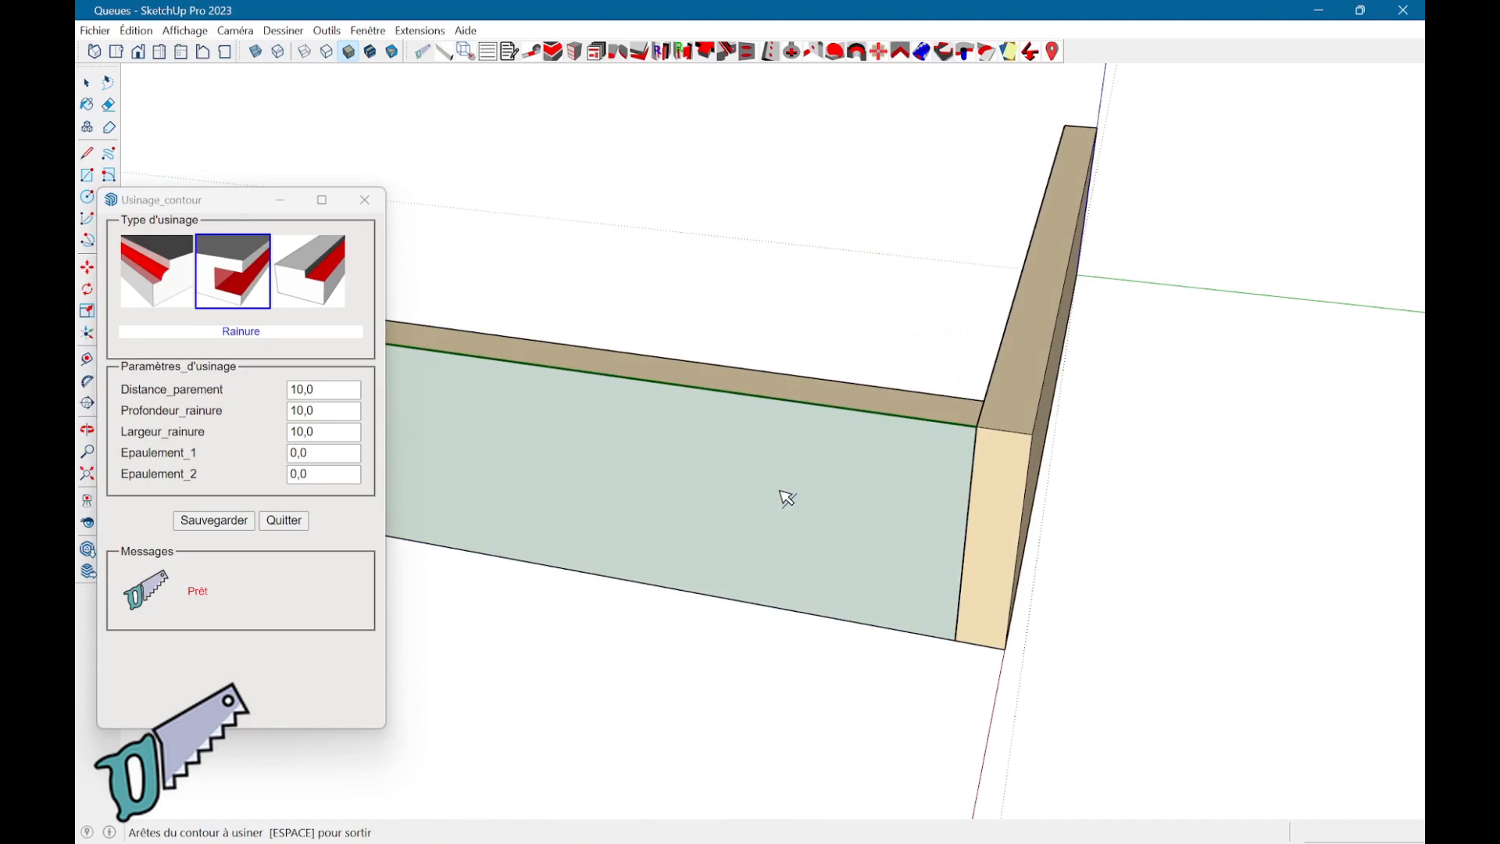
pyautogui.click(257, 54)
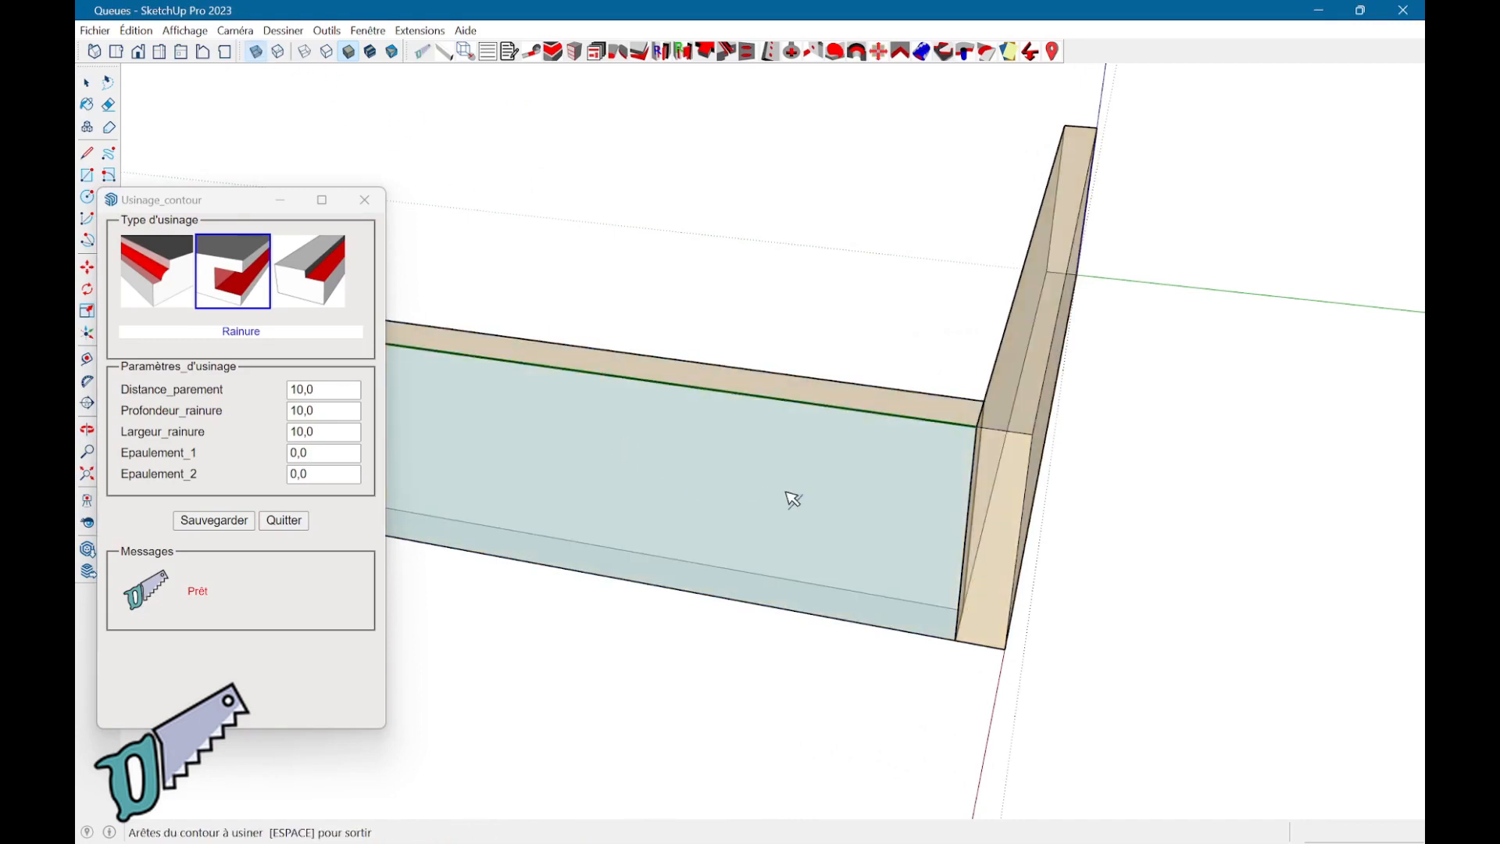
pyautogui.moveTo(1030, 522); pyautogui.dragTo(797, 509, button='middle')
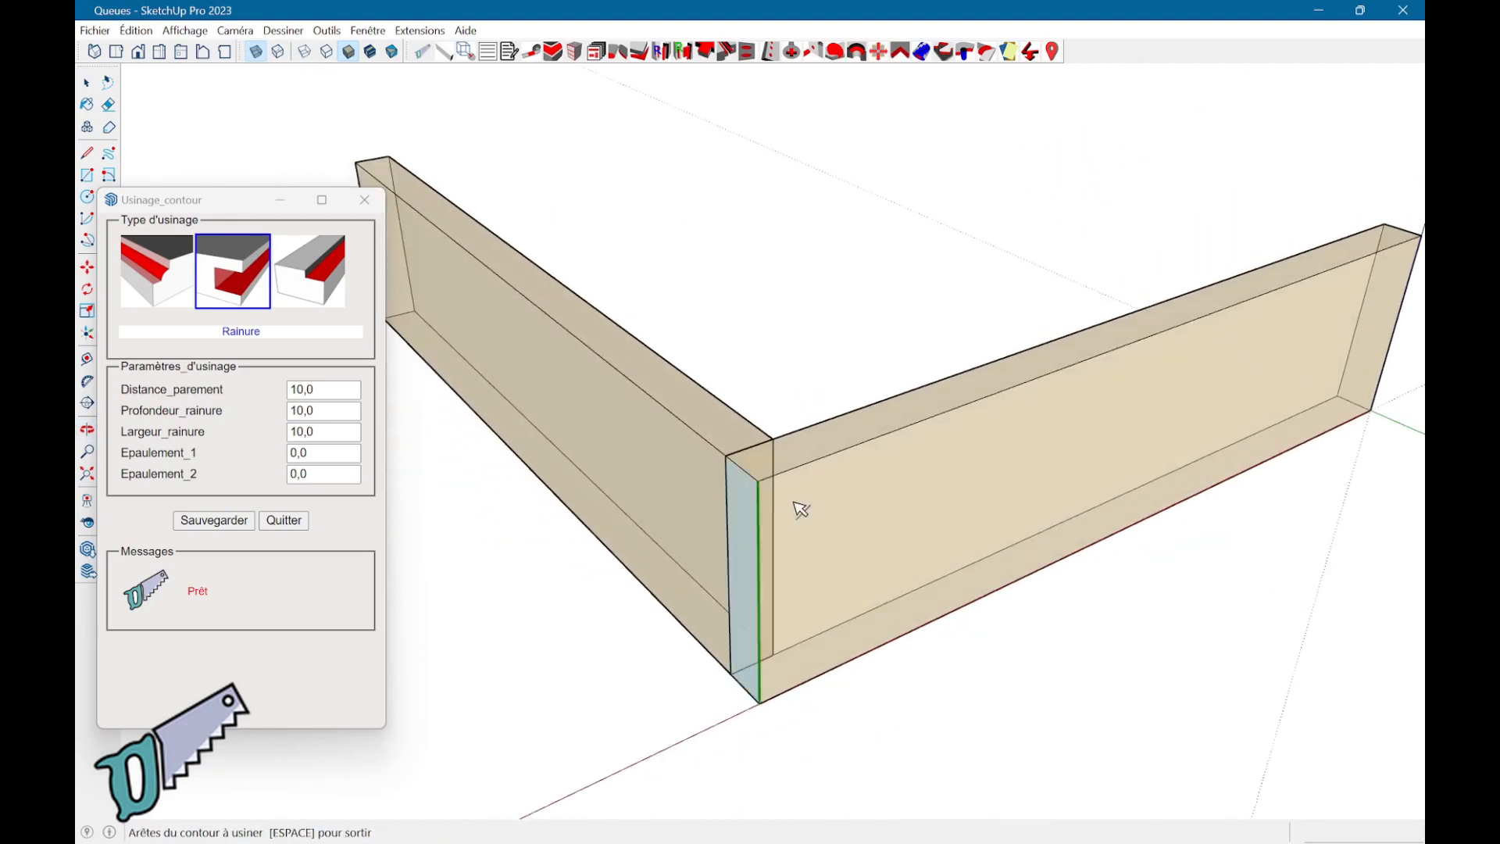
pyautogui.click(955, 434)
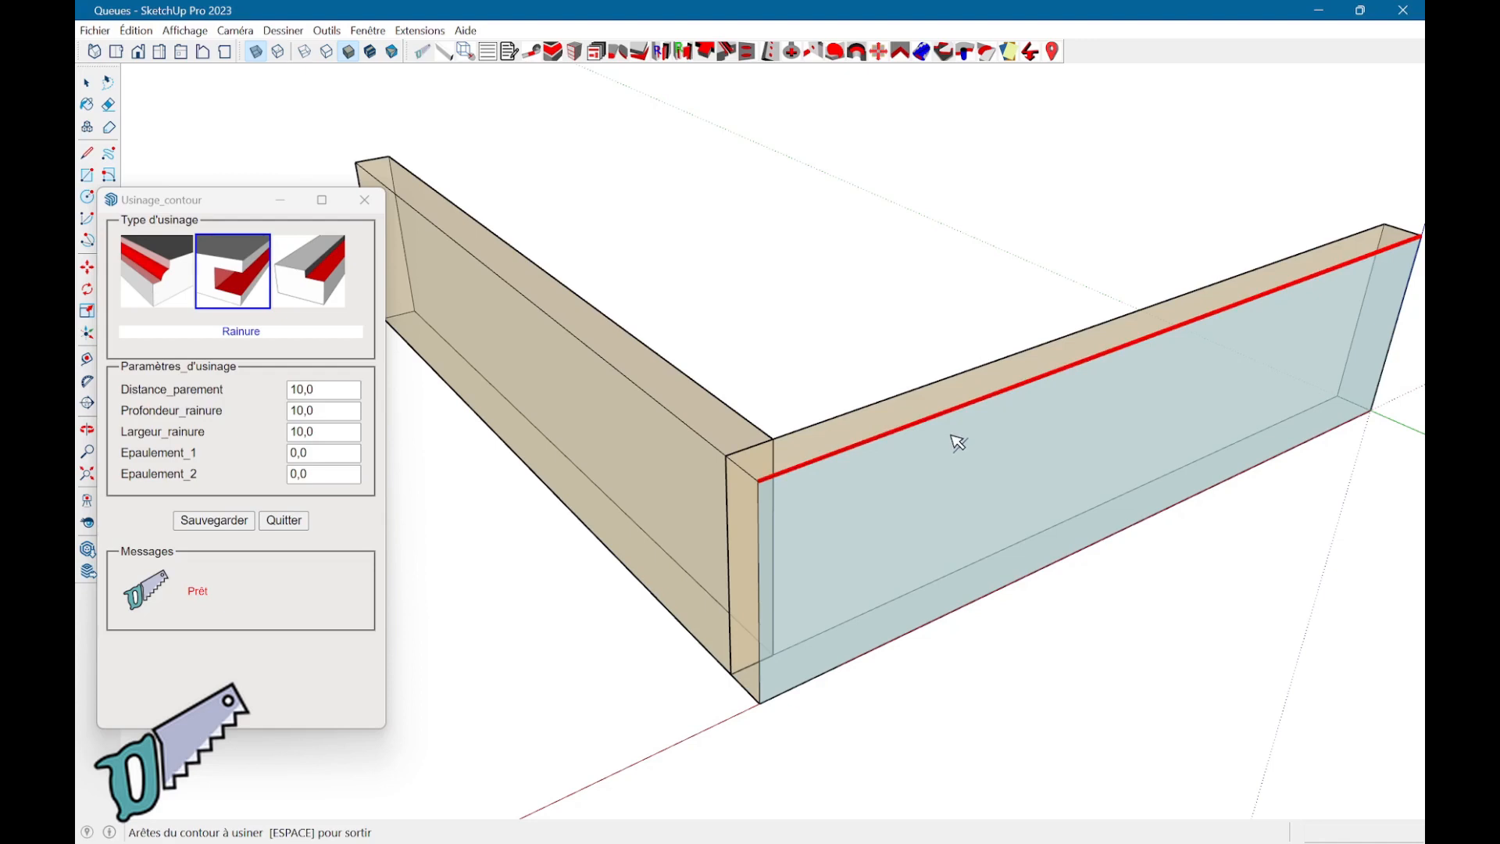
pyautogui.click(279, 523)
pyautogui.click(281, 520)
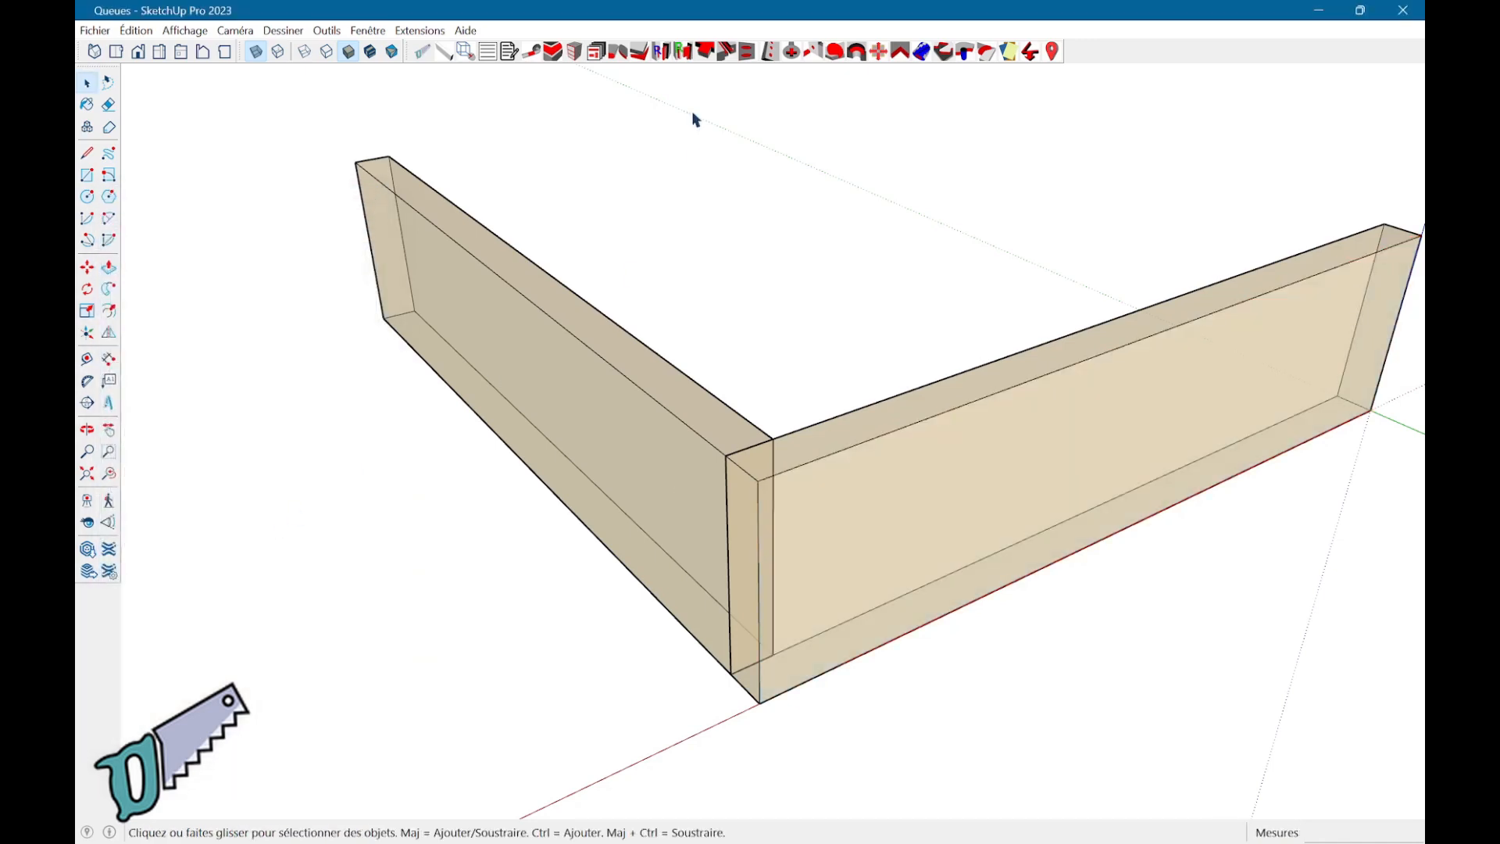
# Step: Examine the batch tenon tool's tenon preview and insertion point on different faces around the corner joint
pyautogui.click(661, 52)
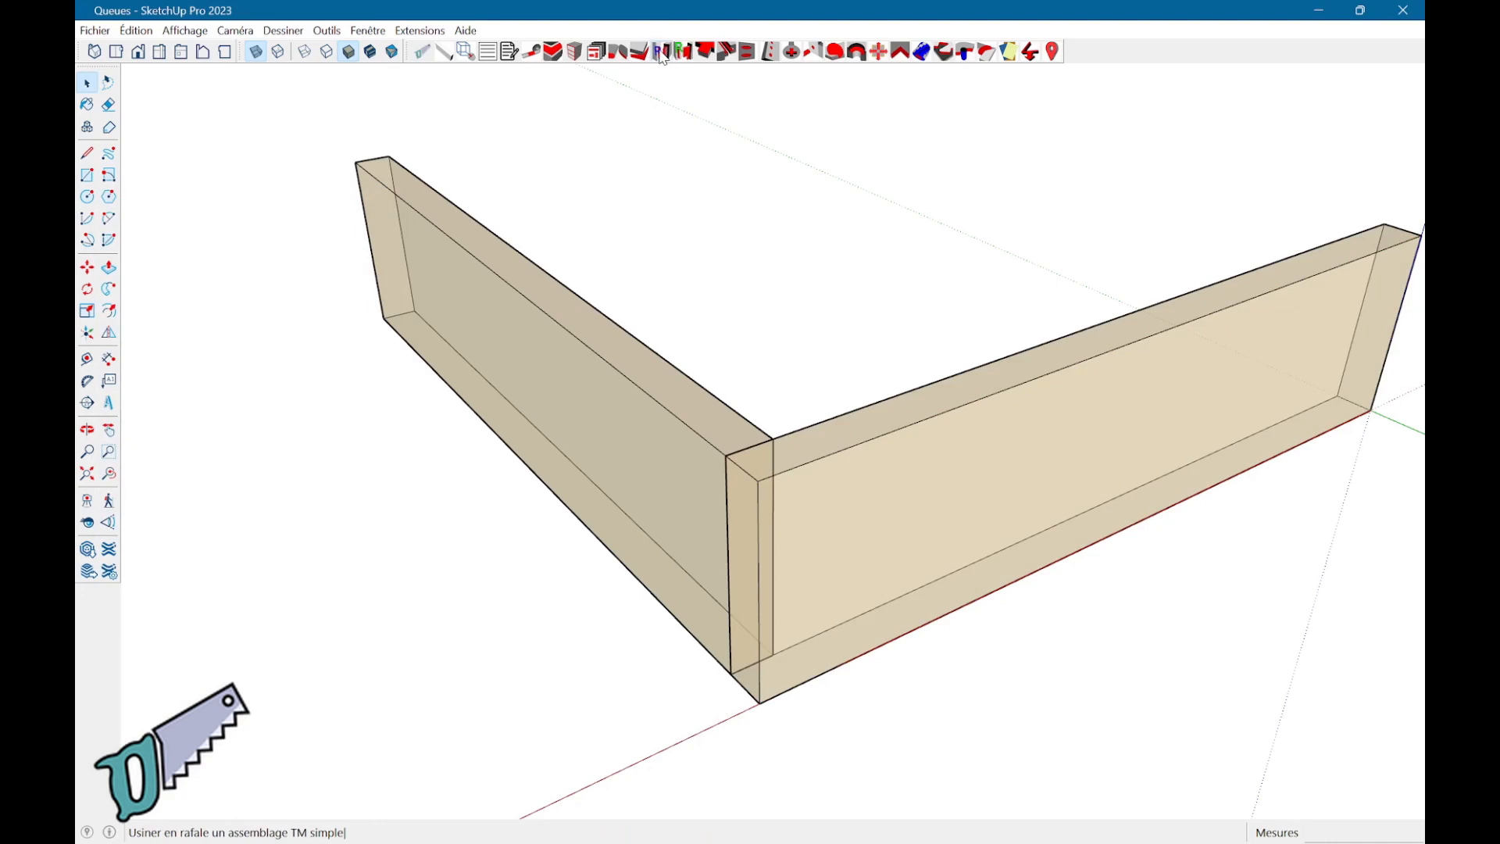
pyautogui.click(725, 535)
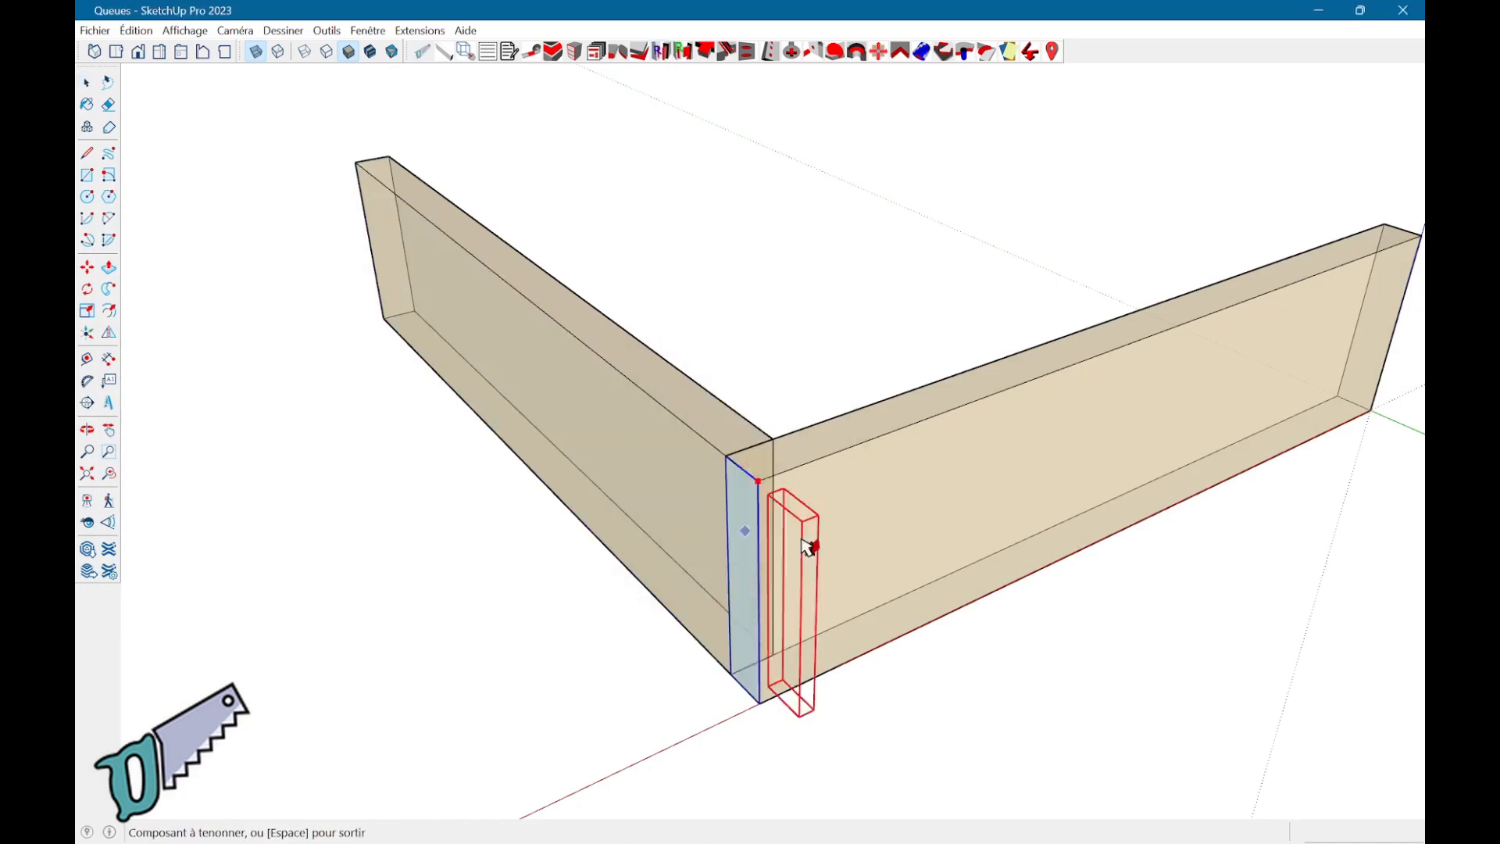
pyautogui.moveTo(839, 539); pyautogui.dragTo(988, 457, button='middle')
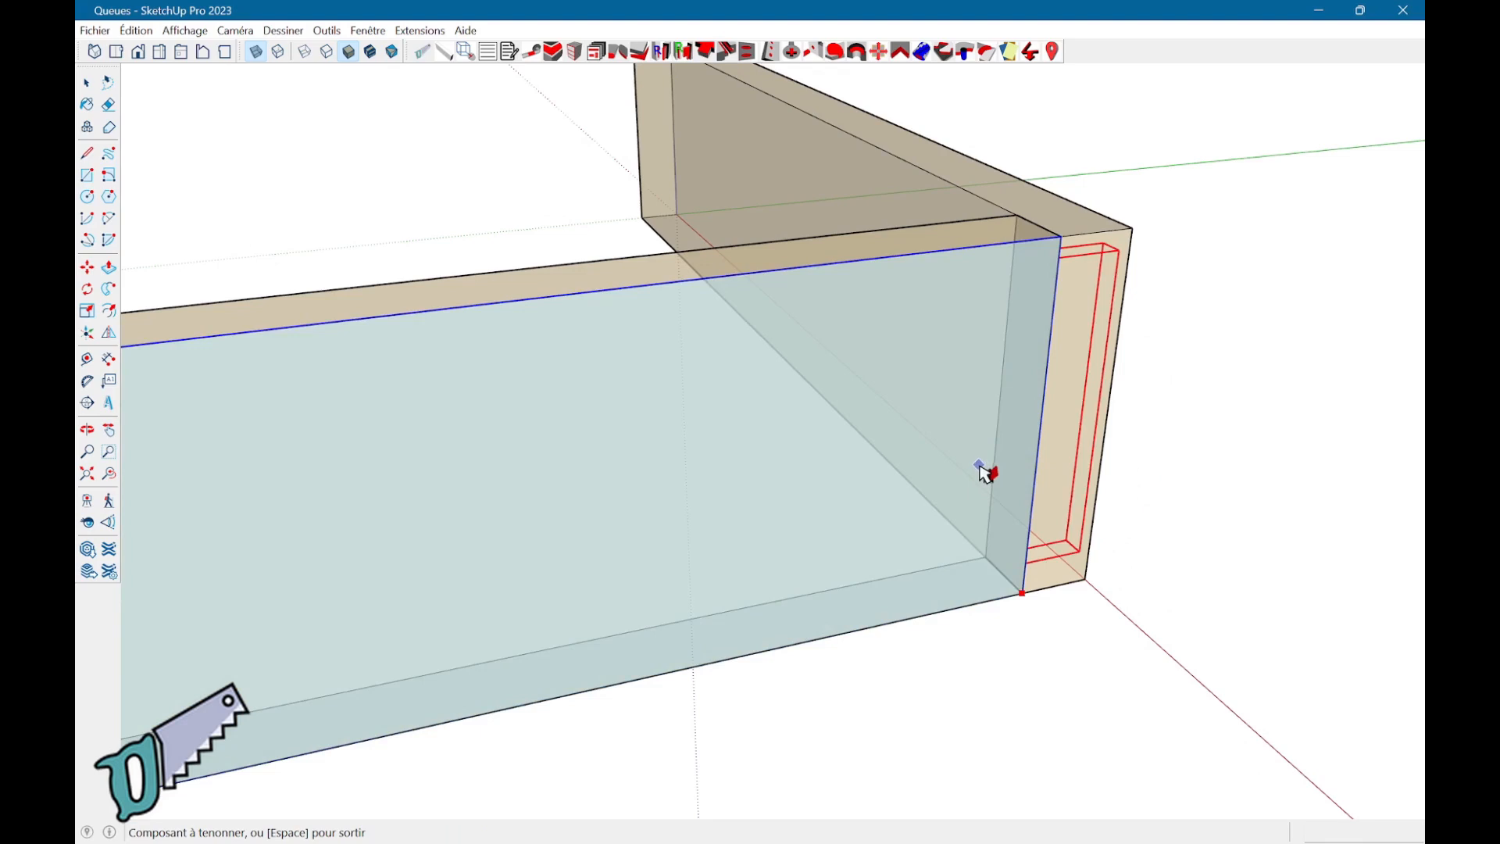
pyautogui.press('space')
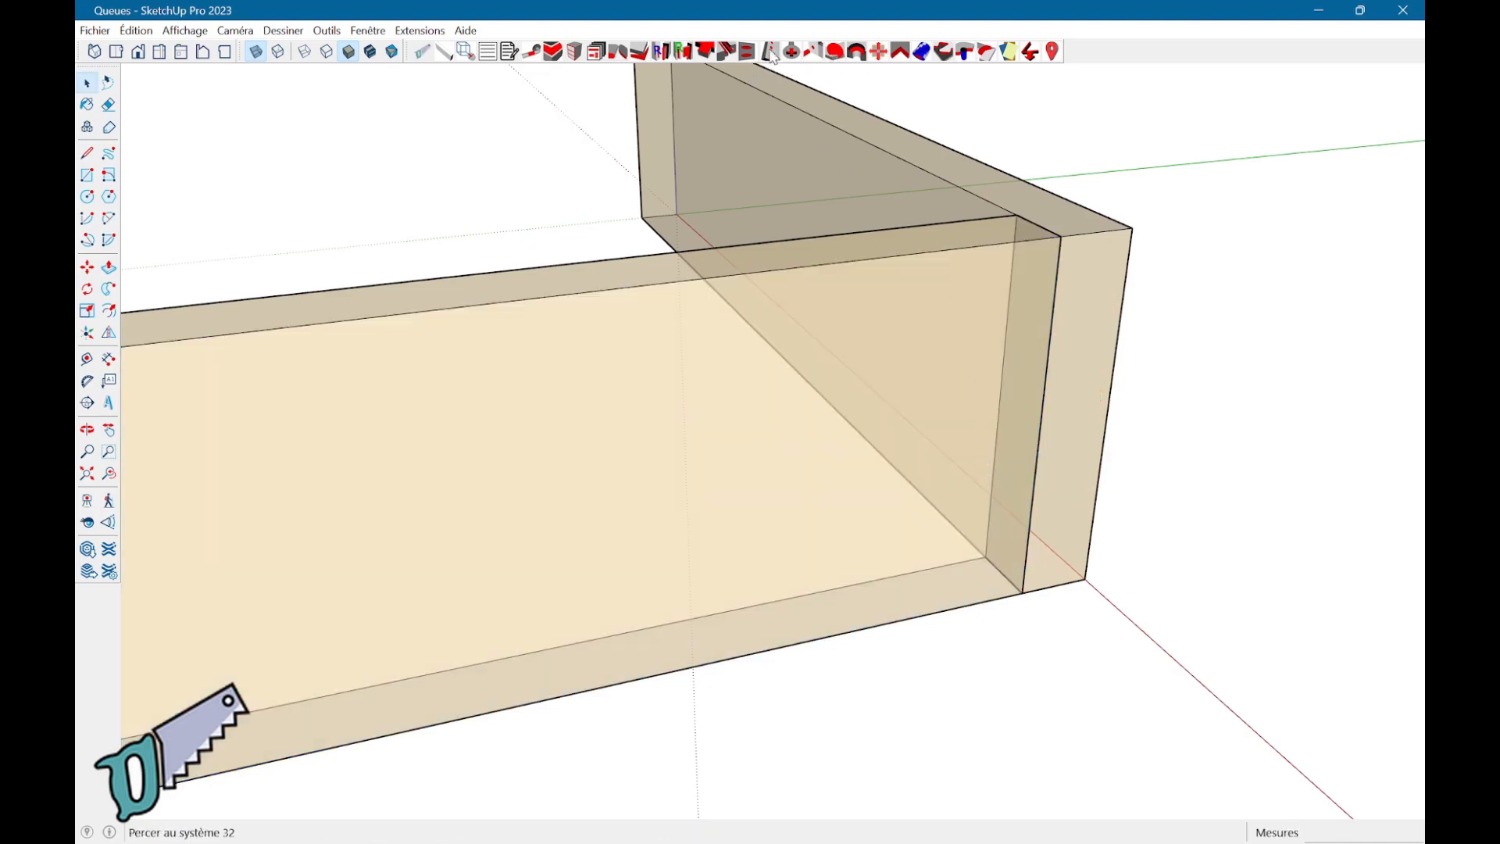
# Step: Examine the Bouvetage tool's table face and guide edge highlighting at the end of the long board in X-ray display
pyautogui.click(729, 52)
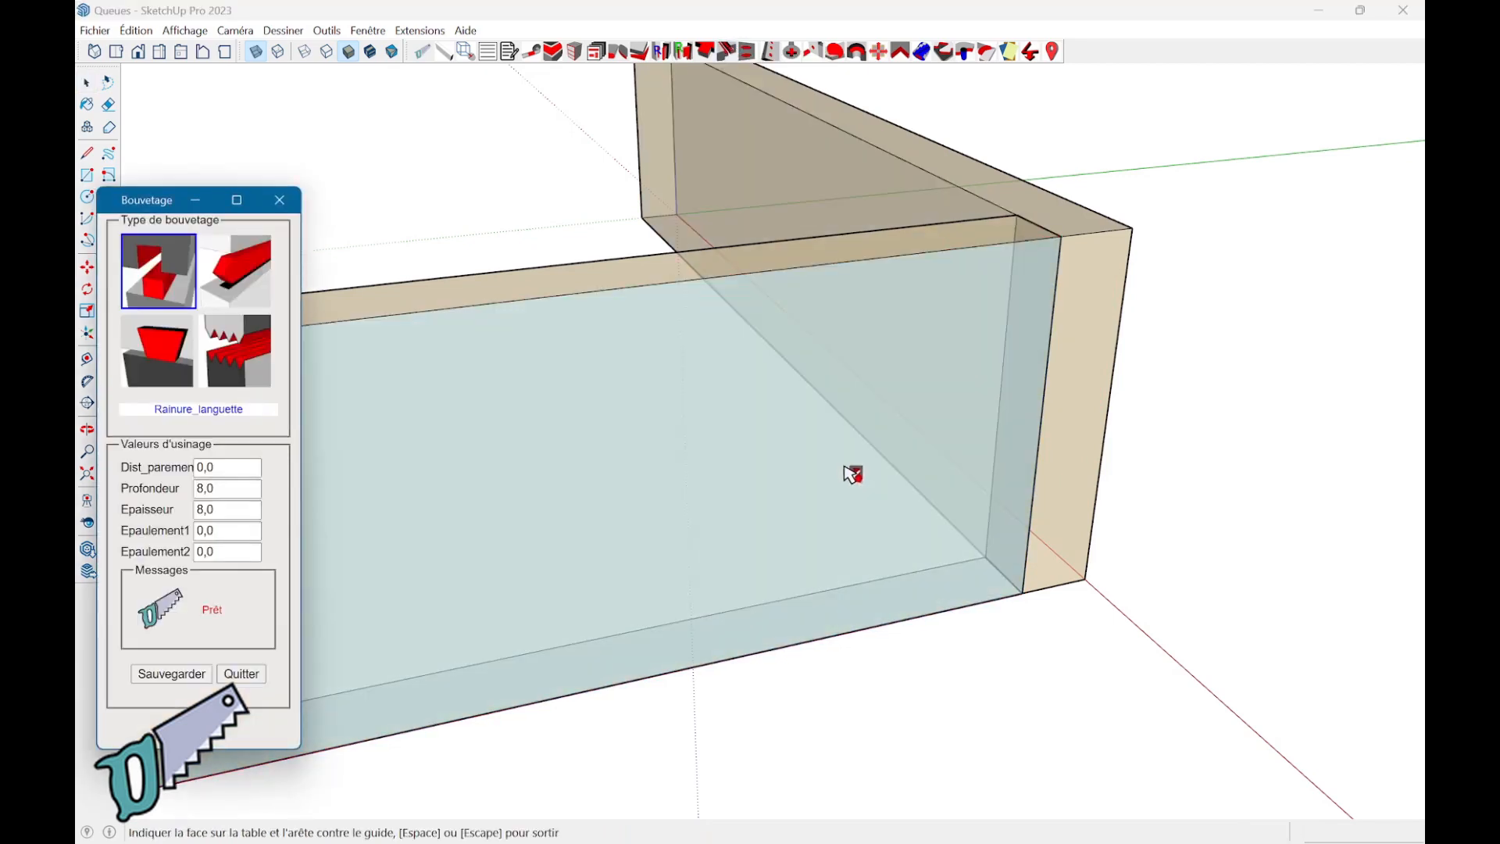
pyautogui.moveTo(878, 462); pyautogui.dragTo(559, 500, button='middle')
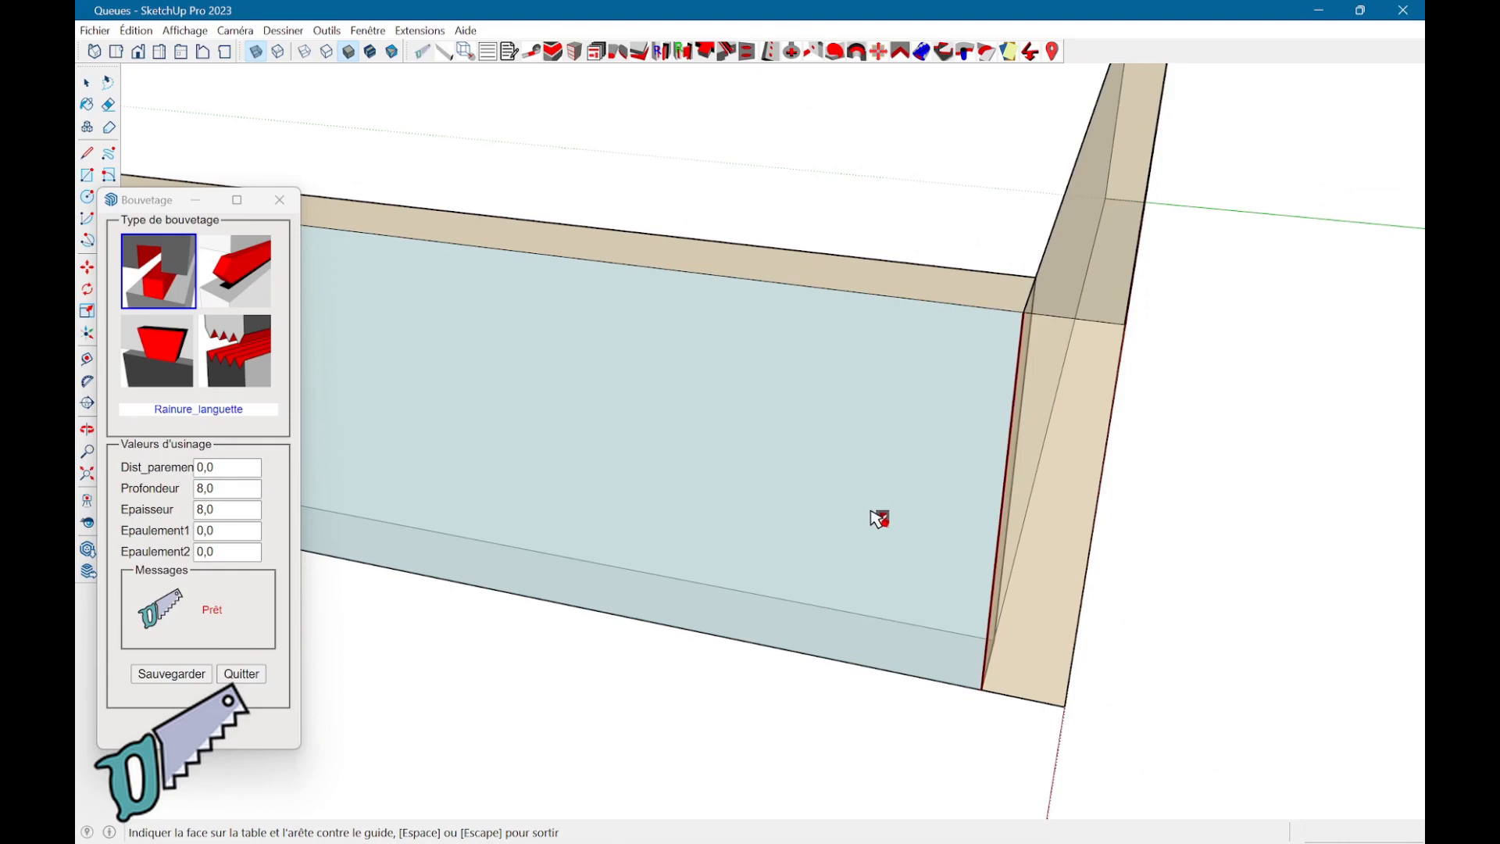
pyautogui.moveTo(879, 519)
pyautogui.mouseDown(button='middle')
pyautogui.moveTo(831, 508)
pyautogui.moveTo(864, 516)
pyautogui.mouseUp(button='middle')
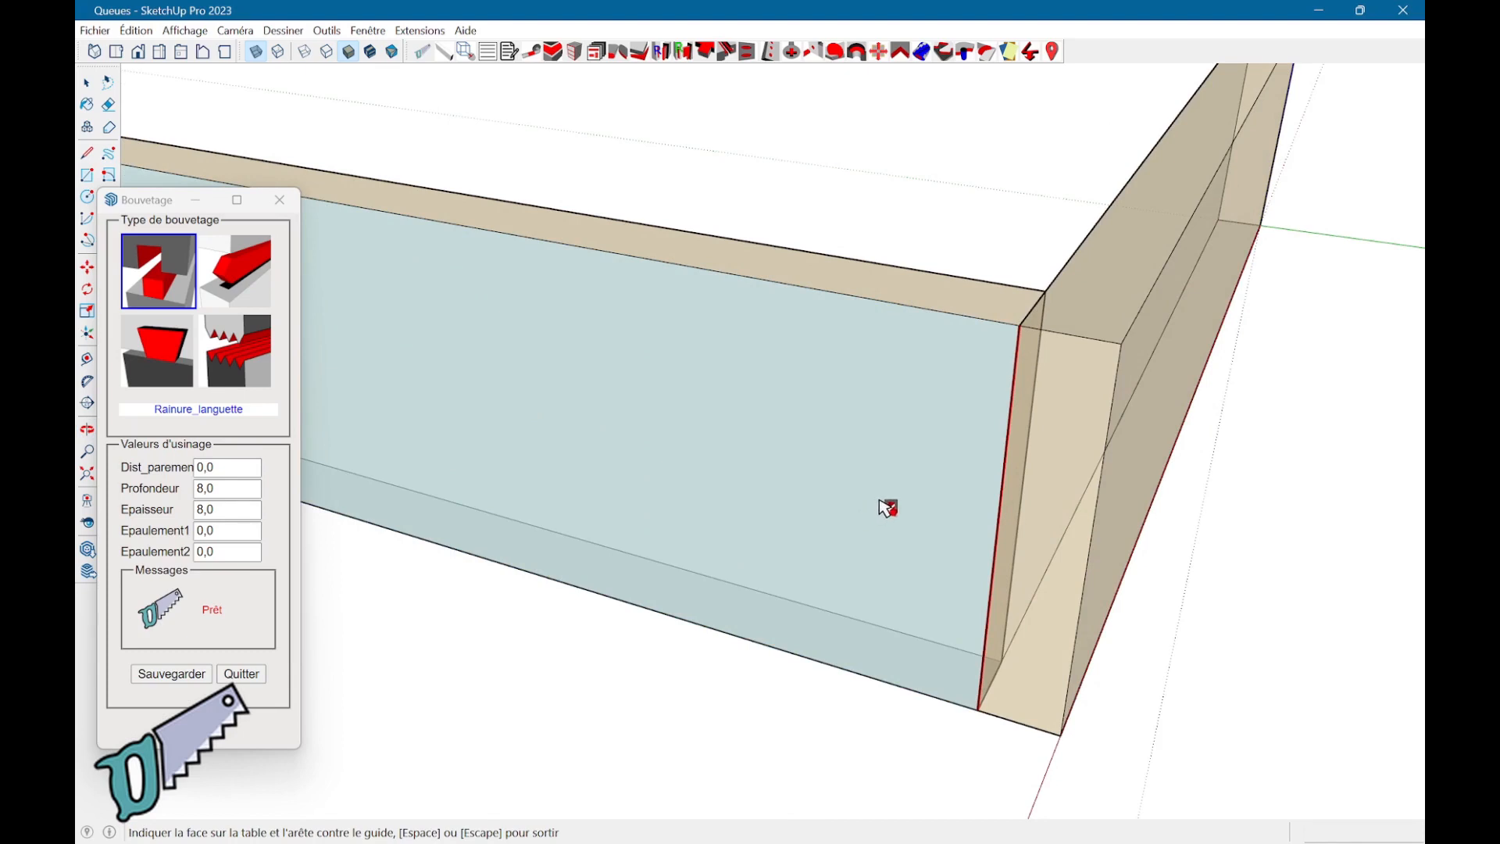
pyautogui.moveTo(888, 508)
pyautogui.mouseDown(button='middle')
pyautogui.moveTo(831, 499)
pyautogui.moveTo(889, 504)
pyautogui.mouseUp(button='middle')
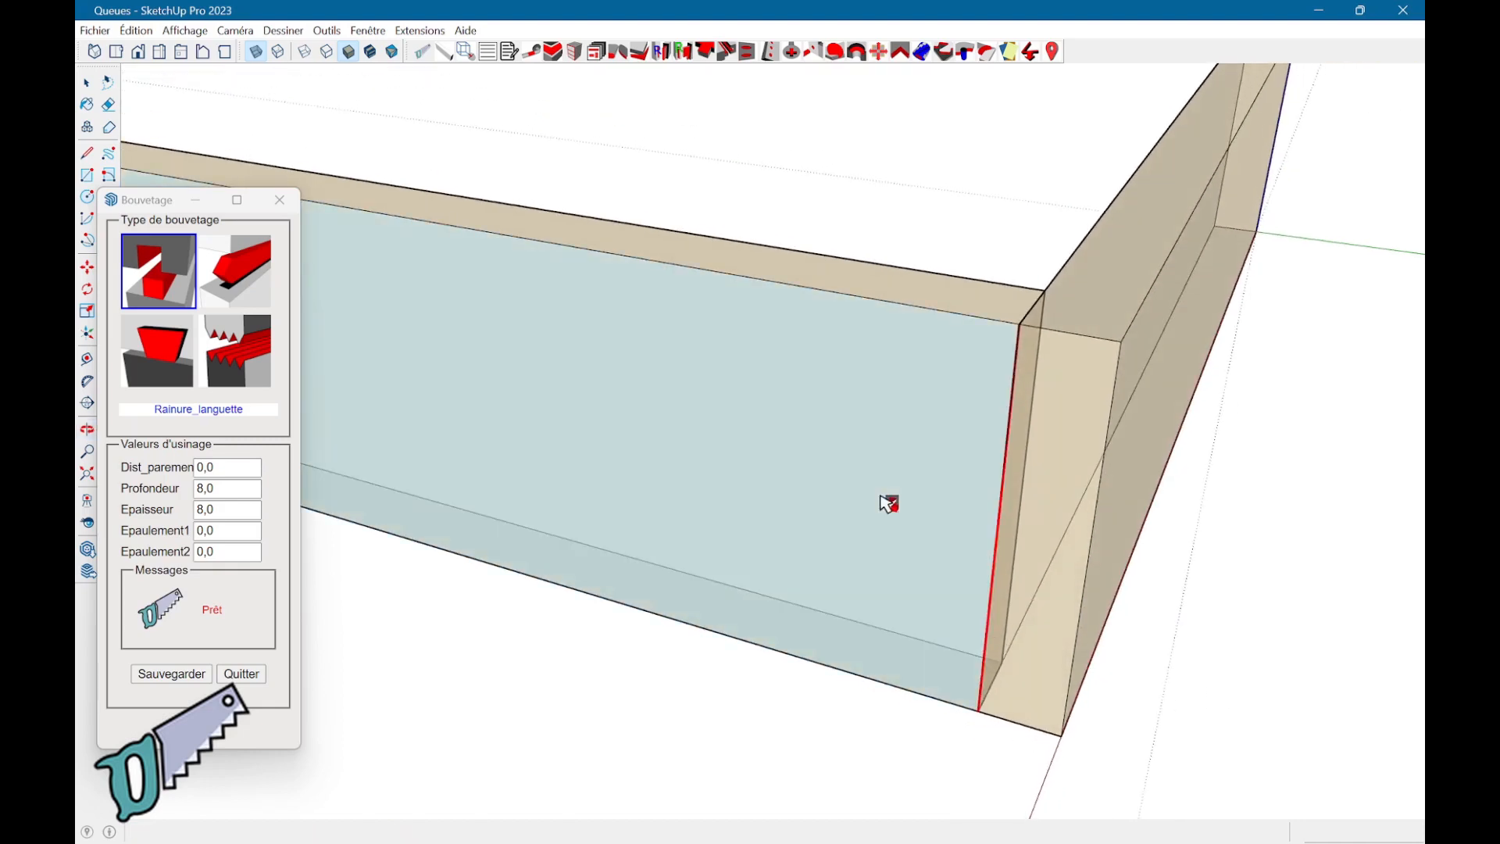
pyautogui.press('space')
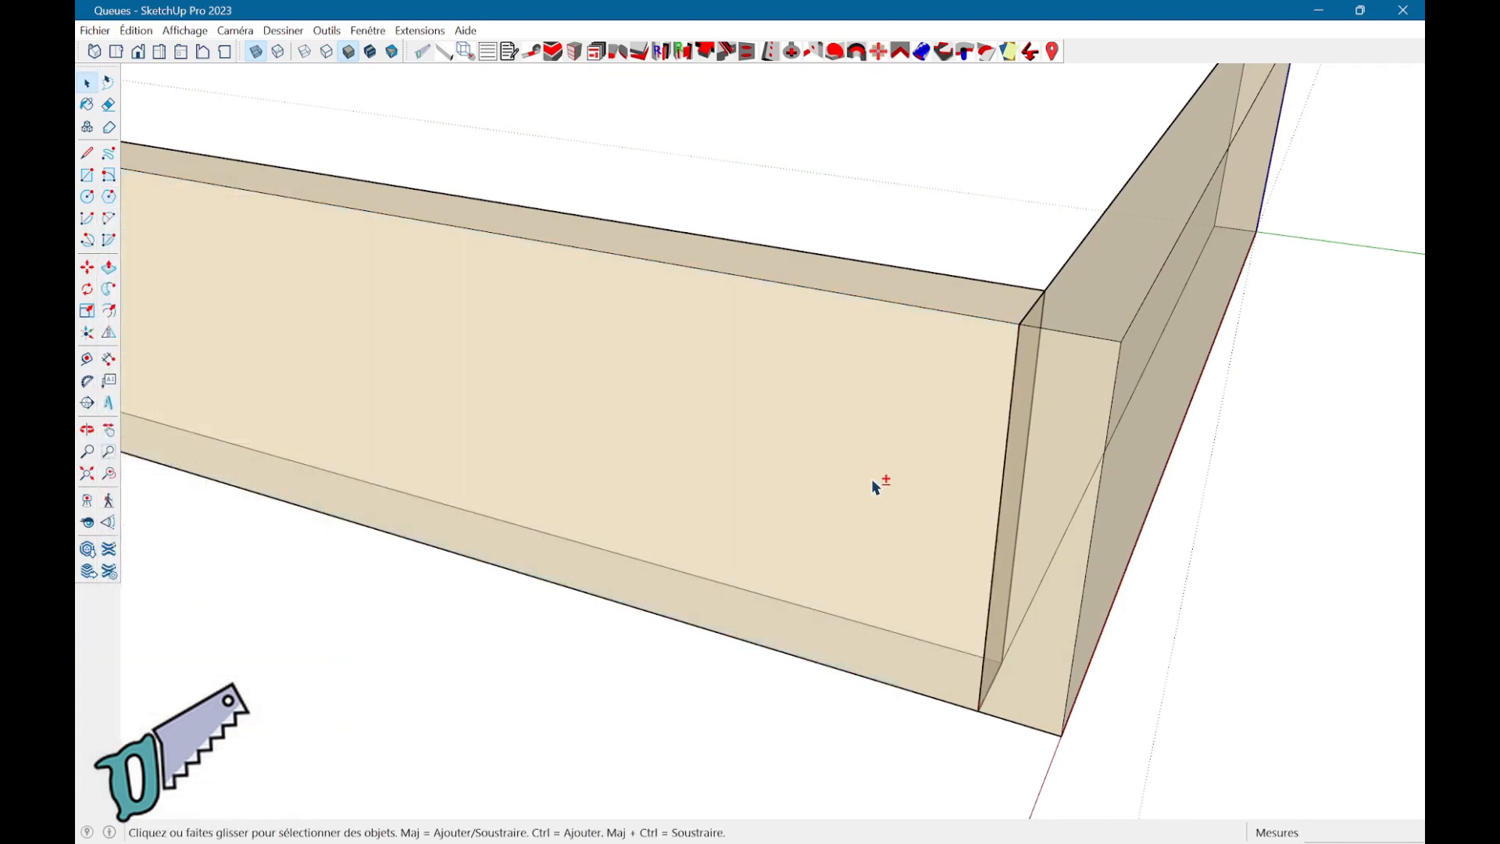
pyautogui.keyDown('shift'); pyautogui.moveTo(876, 486); pyautogui.dragTo(737, 516, button='middle'); pyautogui.keyUp('shift')
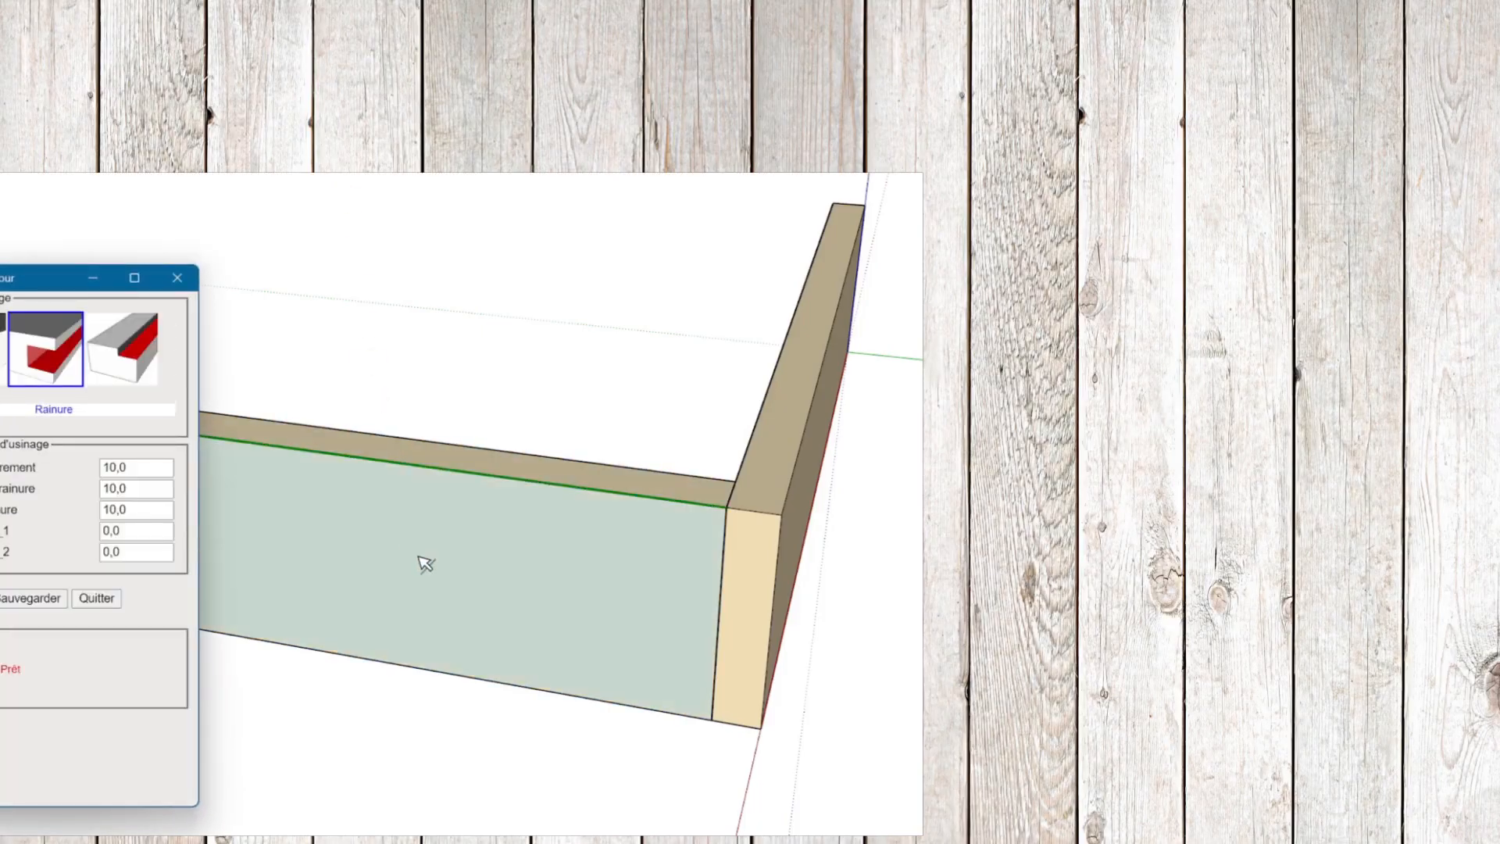
pyautogui.keyDown('shift'); pyautogui.moveTo(545, 579); pyautogui.dragTo(598, 573, button='middle'); pyautogui.keyUp('shift')
pyautogui.click(599, 578)
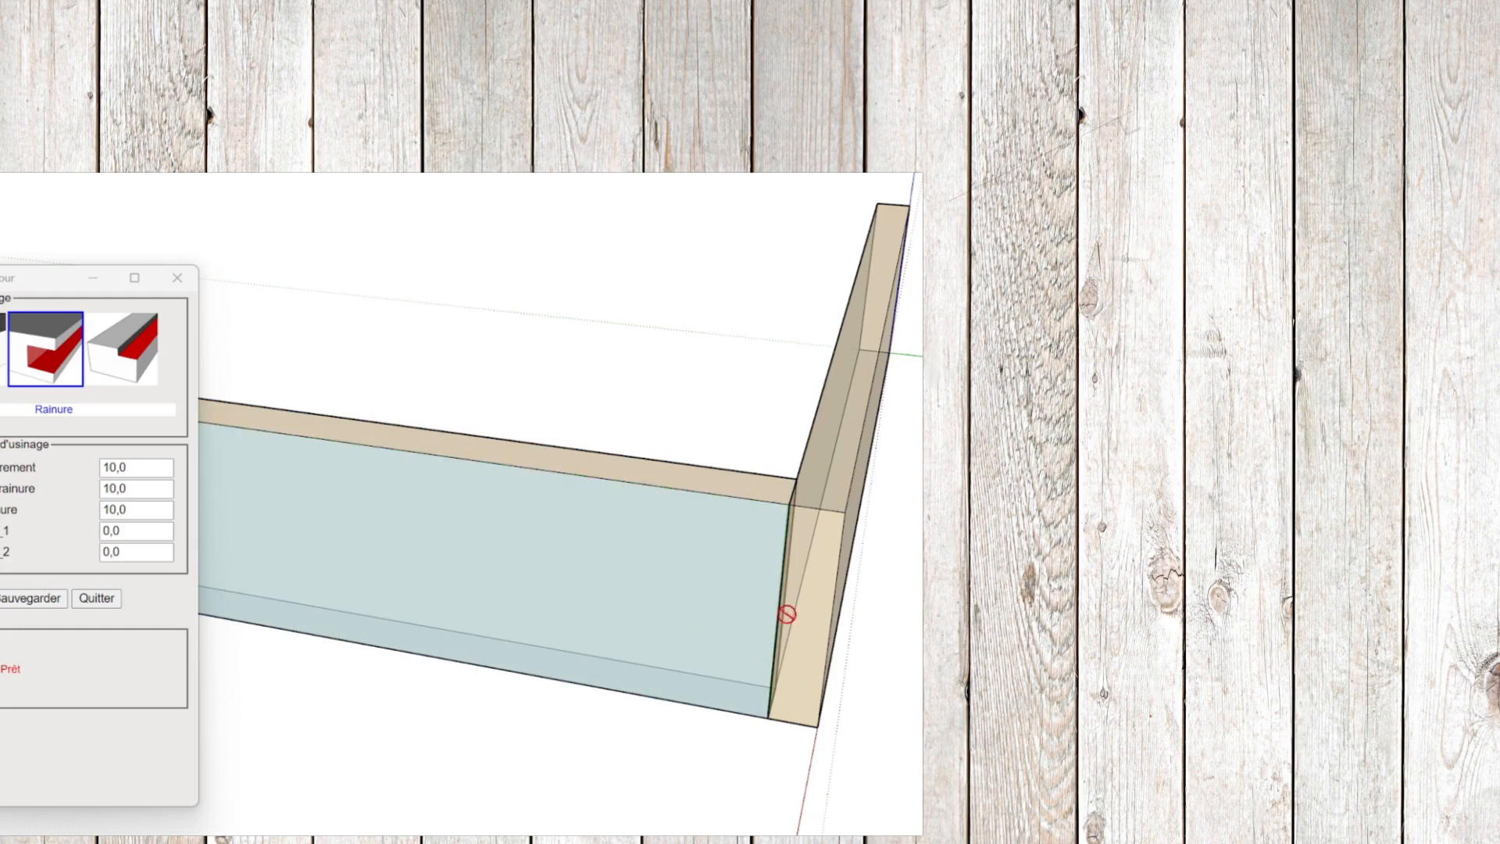
pyautogui.moveTo(842, 600); pyautogui.dragTo(609, 586, button='middle')
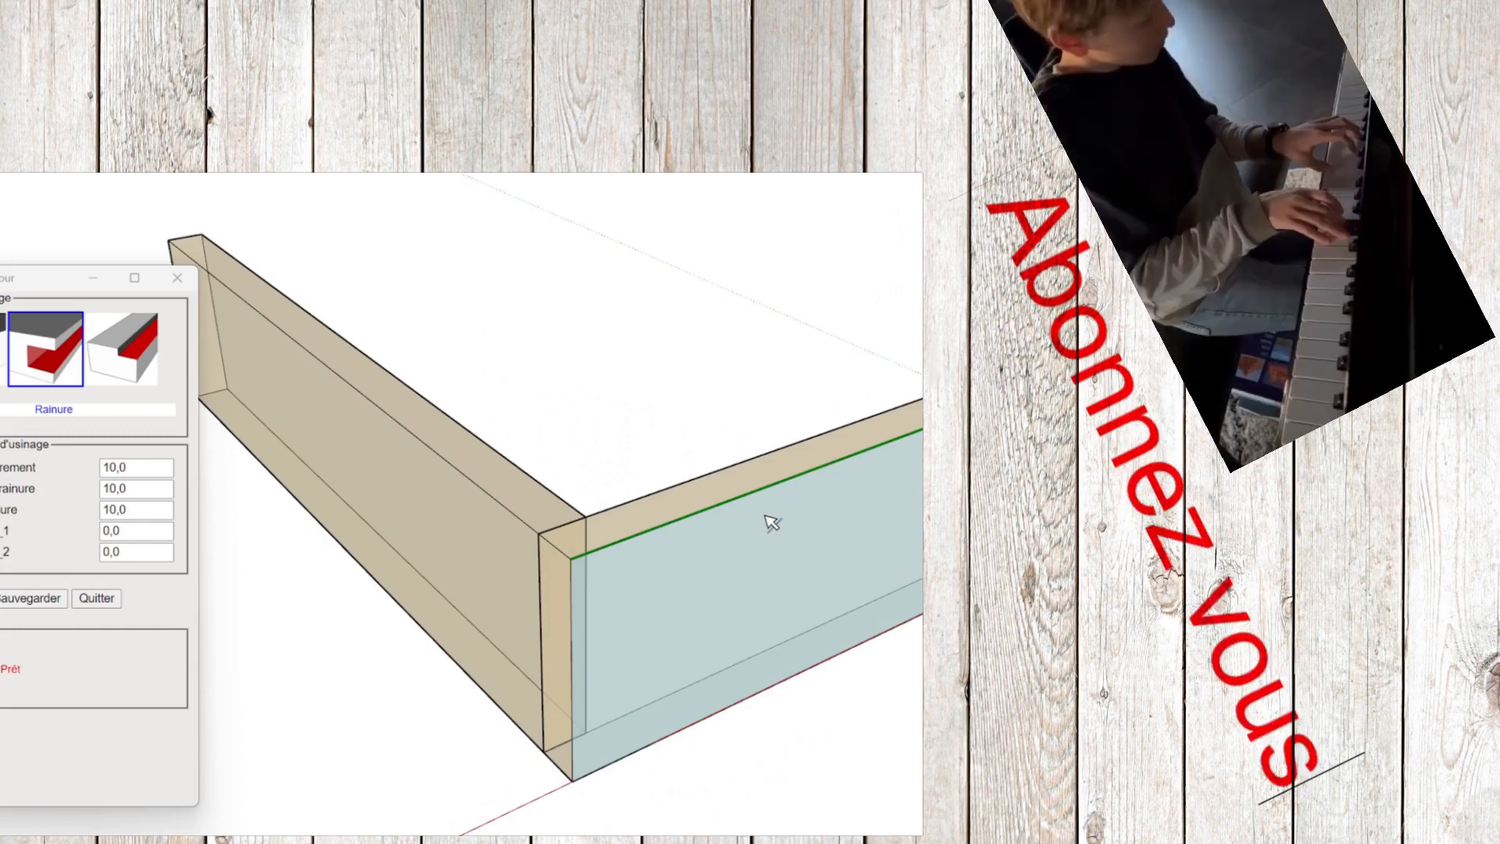
pyautogui.click(773, 517)
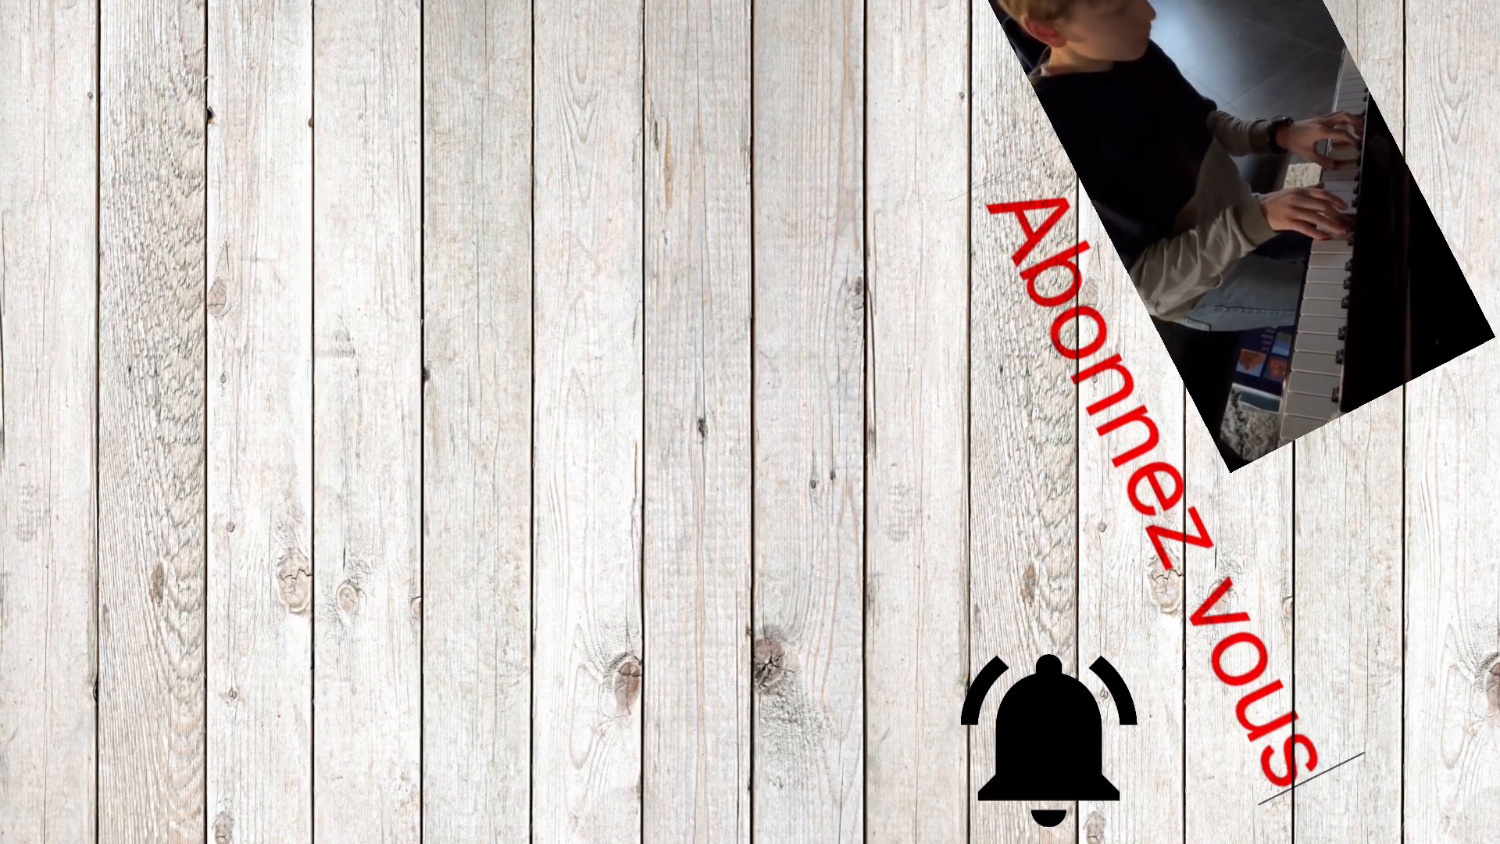